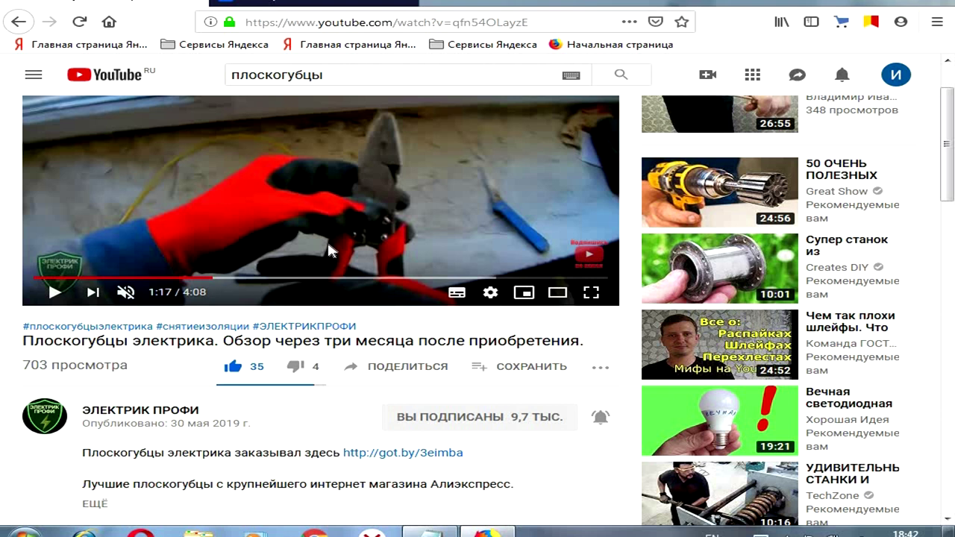
Step: Expand the YouTube video description, open its AliExpress welding-helmet link and dismiss the Yandex Market popup
{"action": "scroll", "coordinate": [103, 351], "scroll_direction": "down", "scroll_amount": 3}
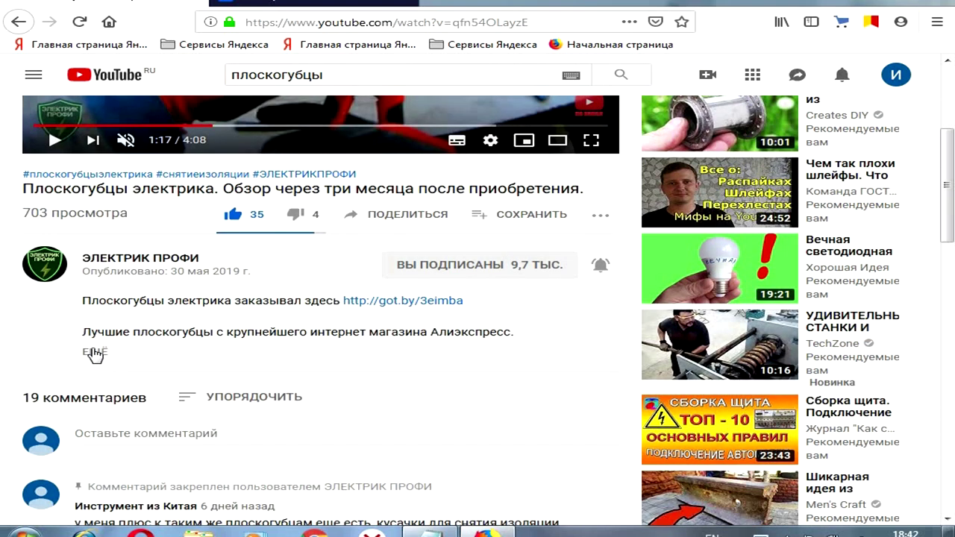
{"action": "left_click", "coordinate": [102, 352]}
{"action": "scroll", "coordinate": [334, 382], "scroll_direction": "down", "scroll_amount": 4}
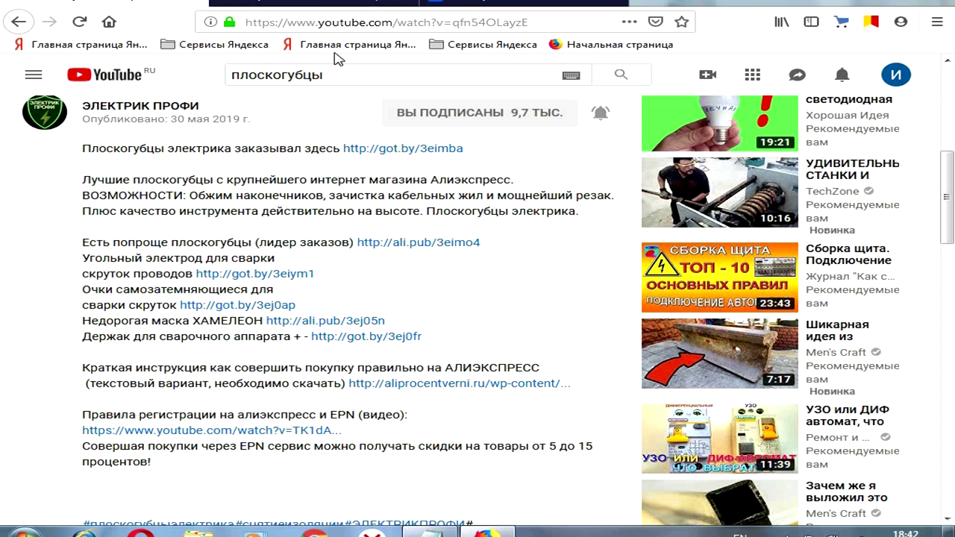
{"action": "left_click", "coordinate": [381, 3]}
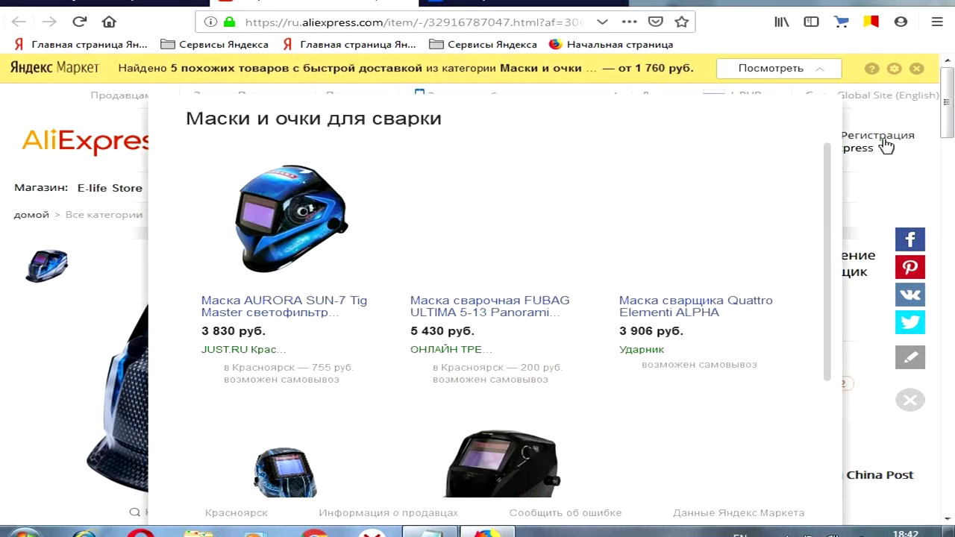
{"action": "key", "text": "Escape"}
{"action": "key", "text": "ctrl+shift+Tab"}
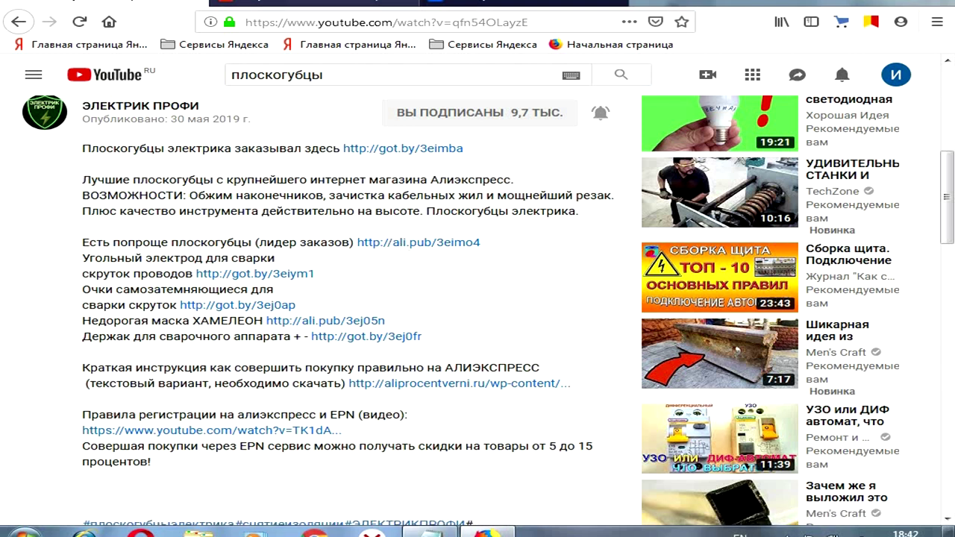
{"action": "key", "text": "ctrl+Tab"}
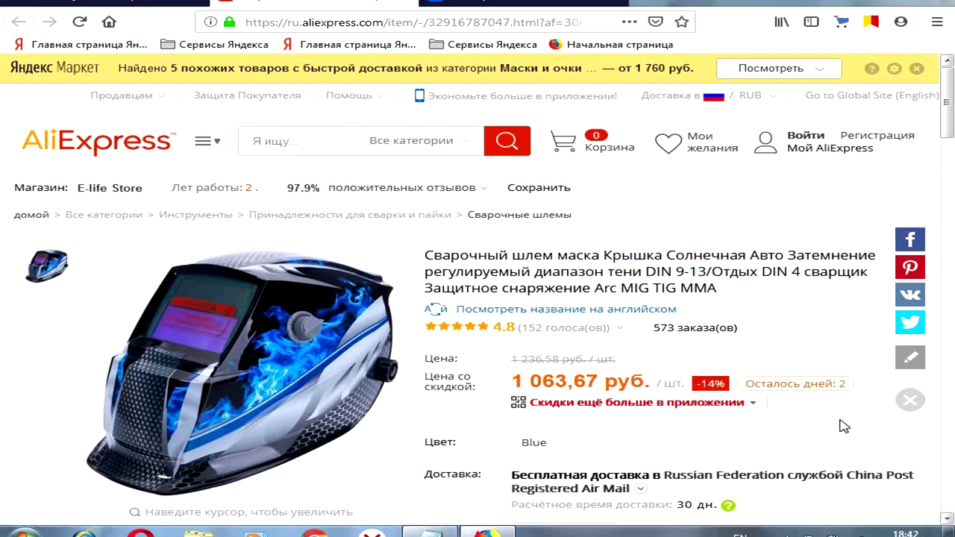
Step: Buy the Blue welding helmet right away with Купить сейчас
{"action": "scroll", "coordinate": [661, 324], "scroll_direction": "down", "scroll_amount": 3}
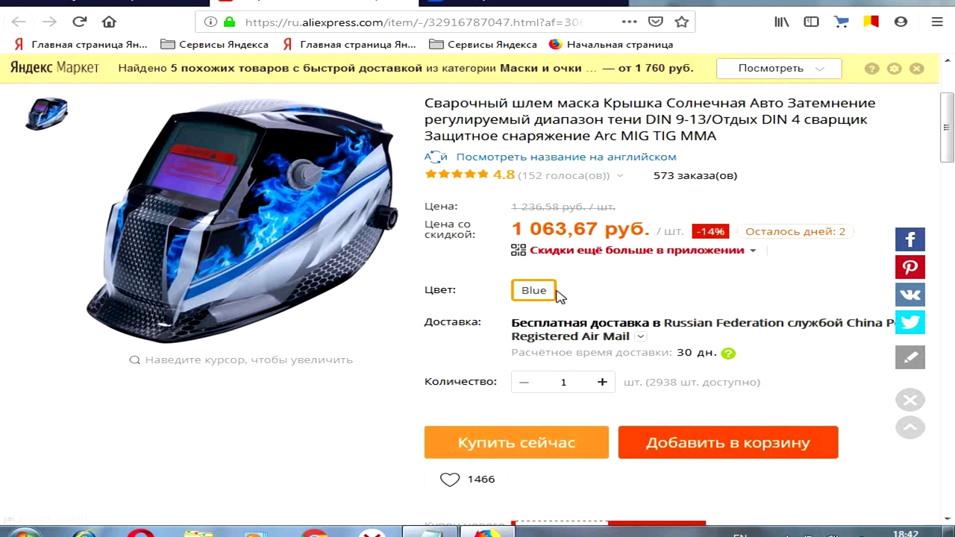
{"action": "left_click", "coordinate": [531, 443]}
Step: Bring up the AliExpress sign-in and registration dialog from the checkout, then open a fresh tab
{"action": "scroll", "coordinate": [381, 283], "scroll_direction": "down", "scroll_amount": 4}
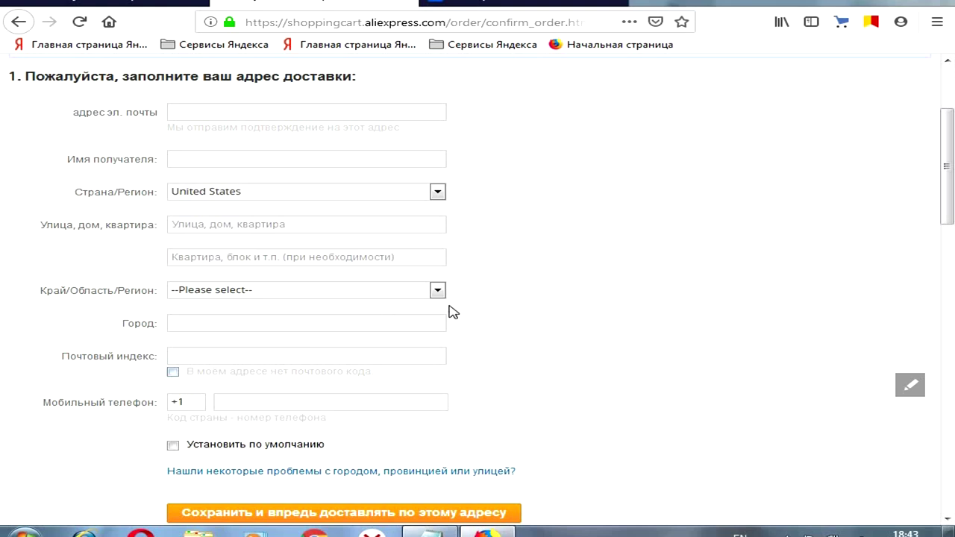
{"action": "scroll", "coordinate": [388, 321], "scroll_direction": "up", "scroll_amount": 2}
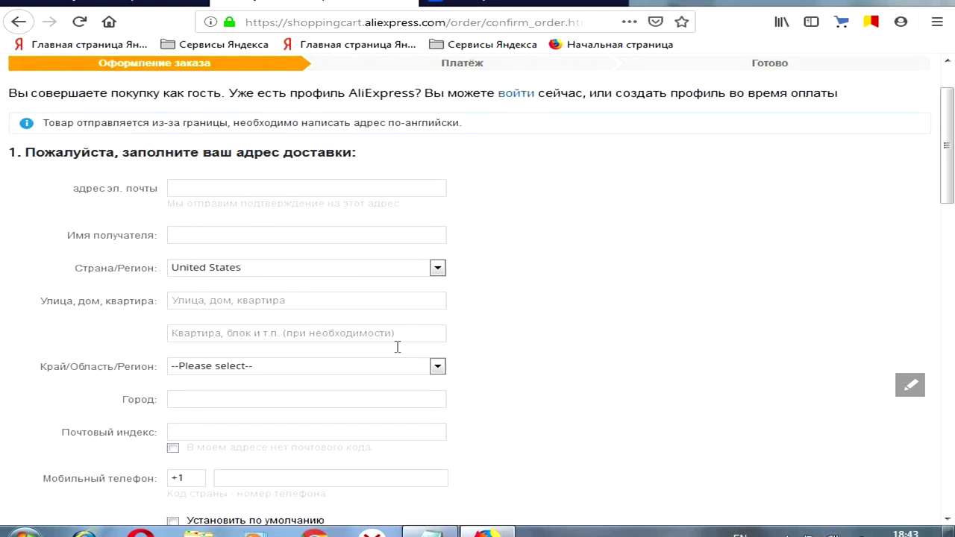
{"action": "scroll", "coordinate": [489, 317], "scroll_direction": "up", "scroll_amount": 2}
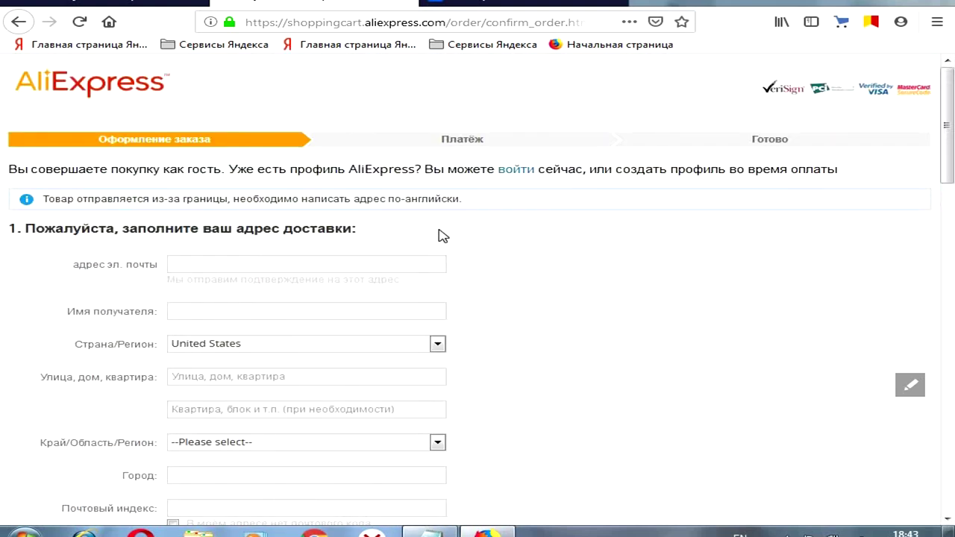
{"action": "left_click", "coordinate": [519, 176]}
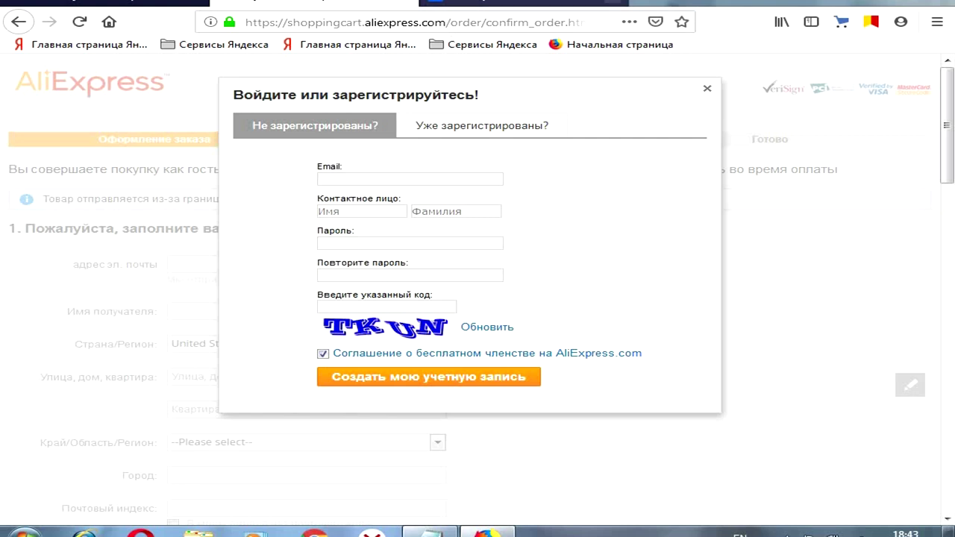
{"action": "left_click", "coordinate": [522, 3]}
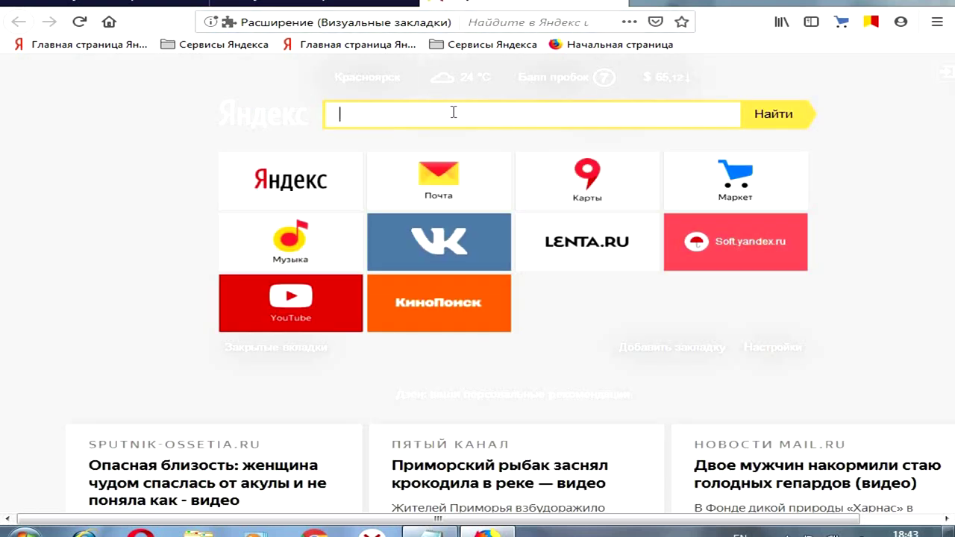
Step: Search Yandex for почта and go to the Mail.ru result
{"action": "type", "text": "gj"}
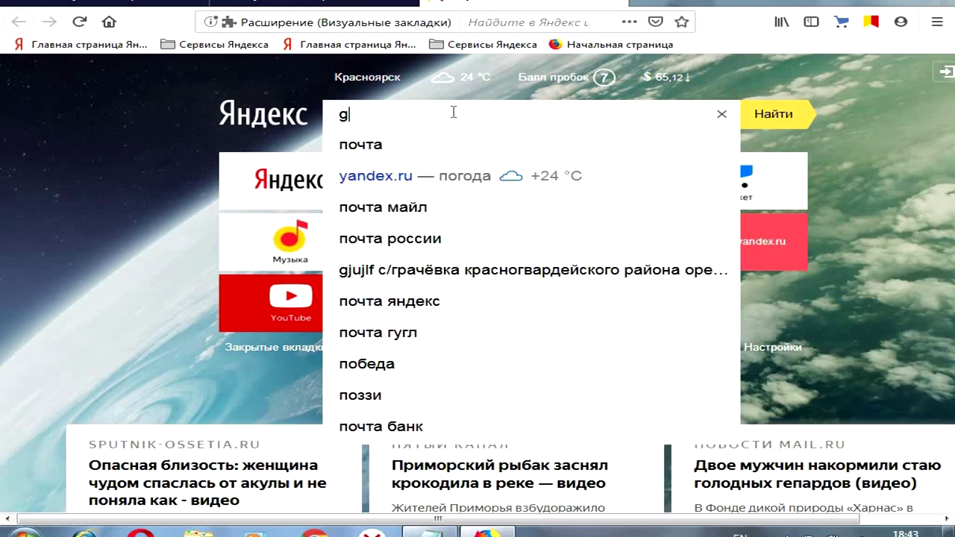
{"action": "key", "text": "BackSpace"}
{"action": "key", "text": "BackSpace"}
{"action": "type", "text": "поч"}
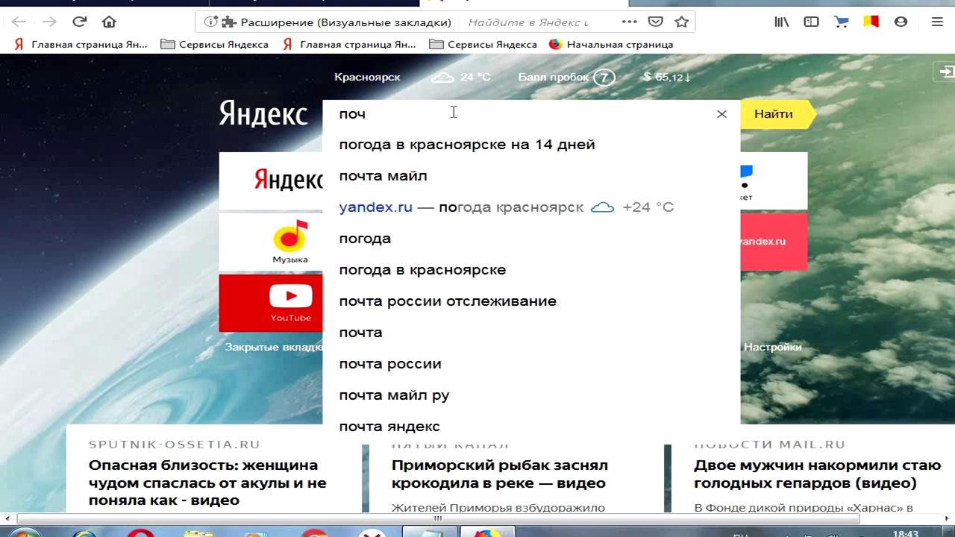
{"action": "type", "text": "та"}
{"action": "key", "text": "Return"}
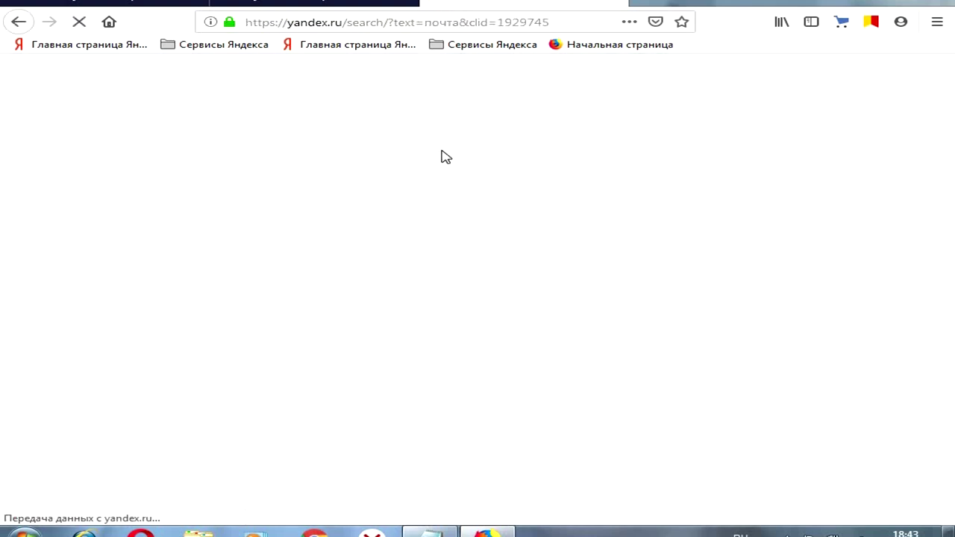
{"action": "left_click", "coordinate": [319, 233]}
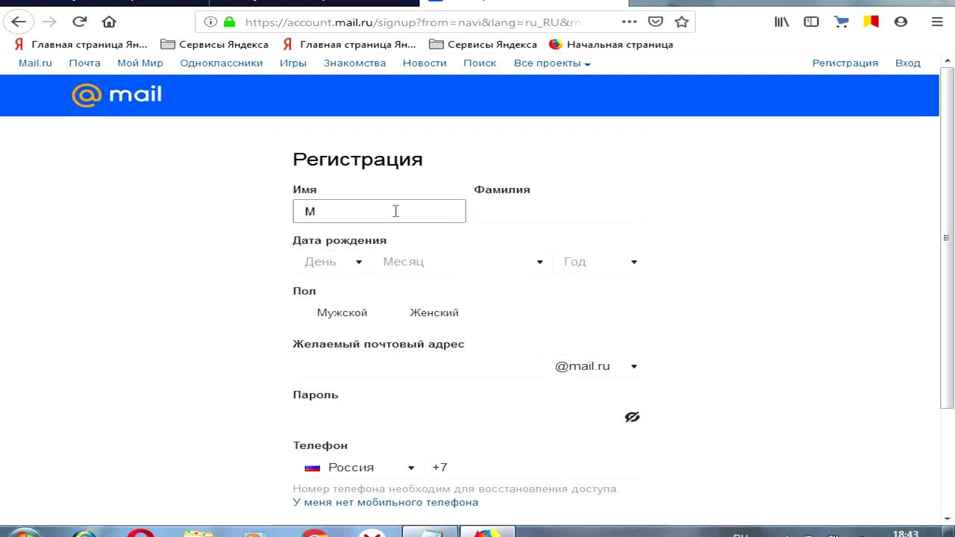
Step: Enter the first name and surname in the Mail.ru signup form
{"action": "type", "text": "аил"}
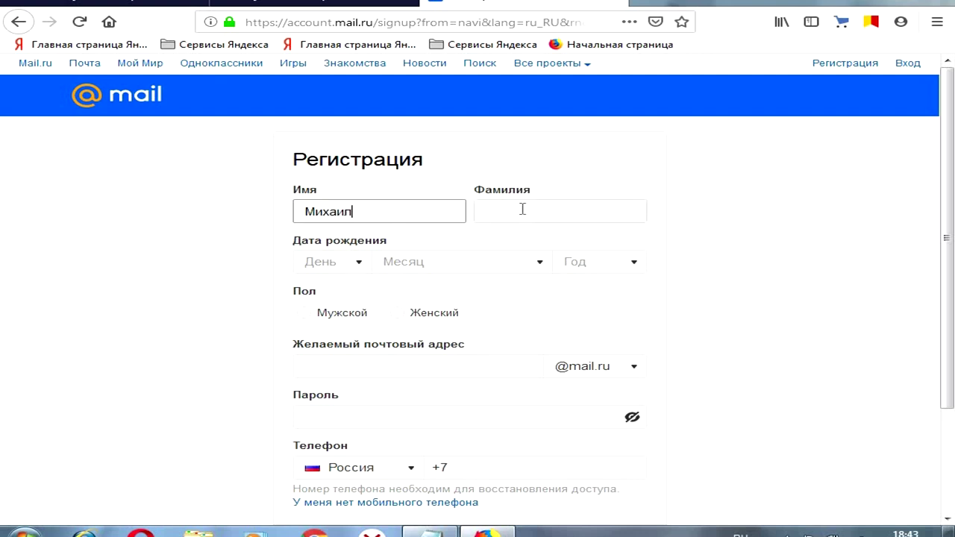
{"action": "left_click", "coordinate": [522, 210]}
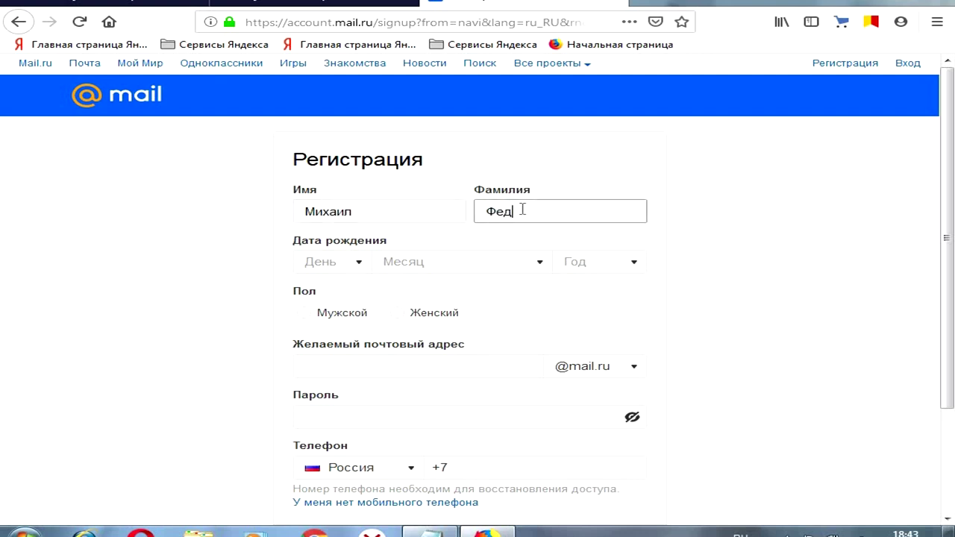
{"action": "type", "text": "Федоров"}
Step: Set the birth date to 4 Апрель 1999 and the gender to male
{"action": "left_click", "coordinate": [334, 267]}
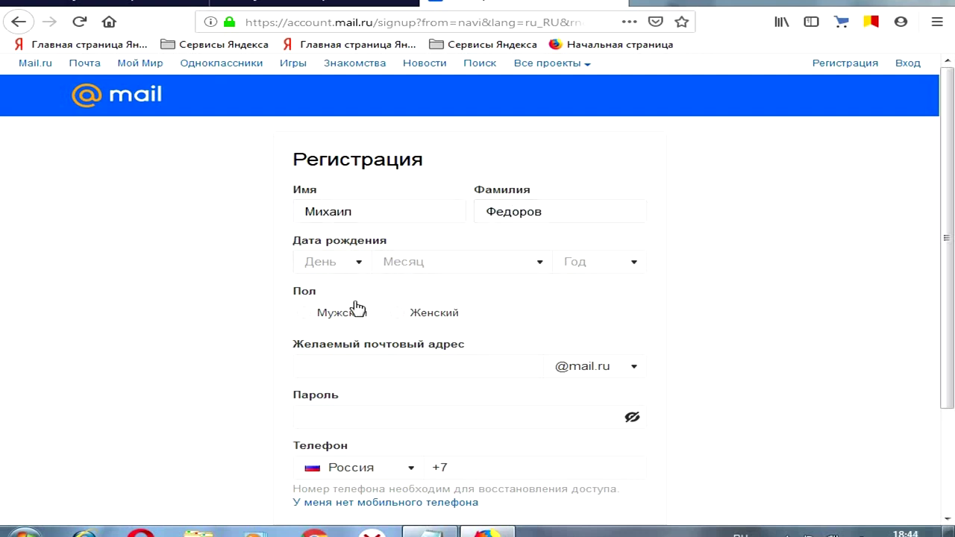
{"action": "left_click", "coordinate": [318, 365]}
{"action": "left_click", "coordinate": [462, 262]}
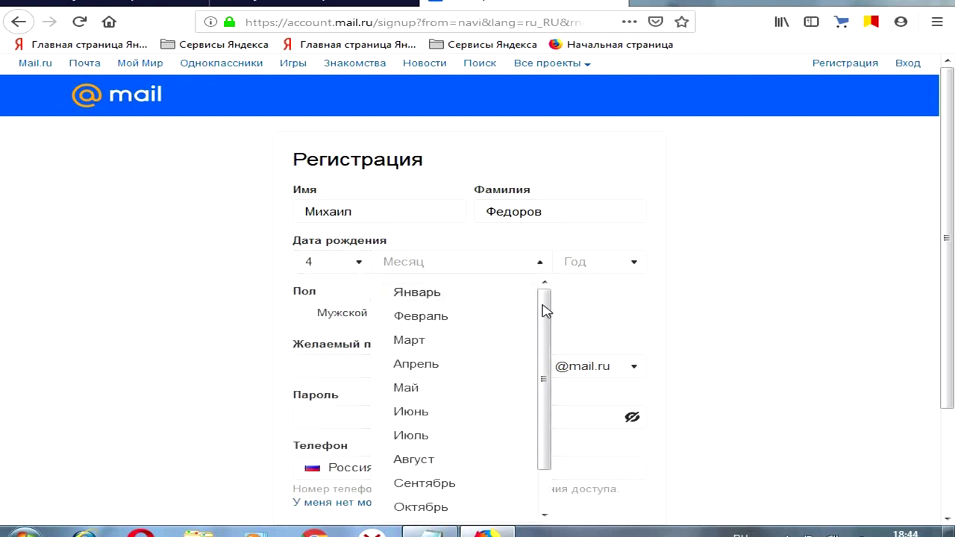
{"action": "left_click", "coordinate": [415, 363]}
{"action": "left_click", "coordinate": [634, 264]}
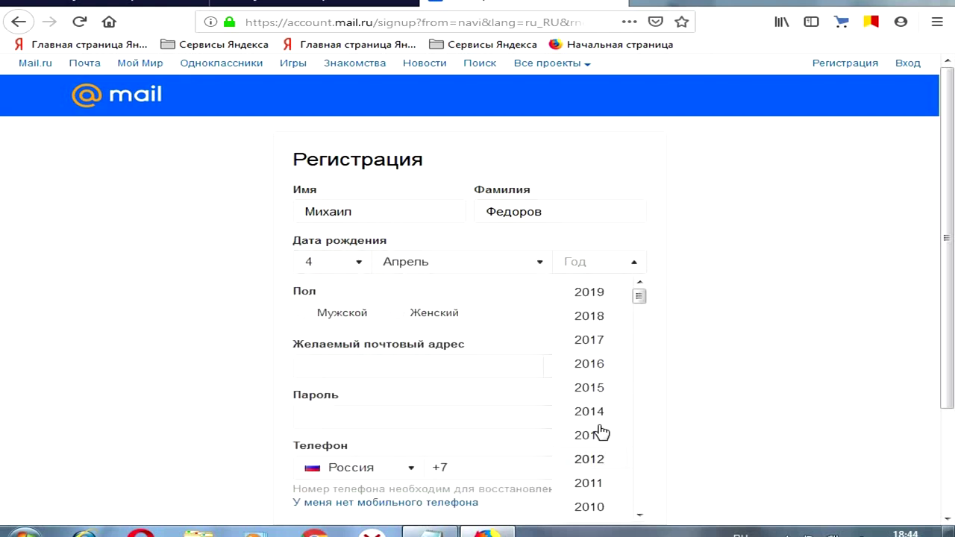
{"action": "scroll", "coordinate": [601, 432], "scroll_direction": "down", "scroll_amount": 4}
{"action": "scroll", "coordinate": [602, 433], "scroll_direction": "down", "scroll_amount": 1}
{"action": "left_click", "coordinate": [607, 436]}
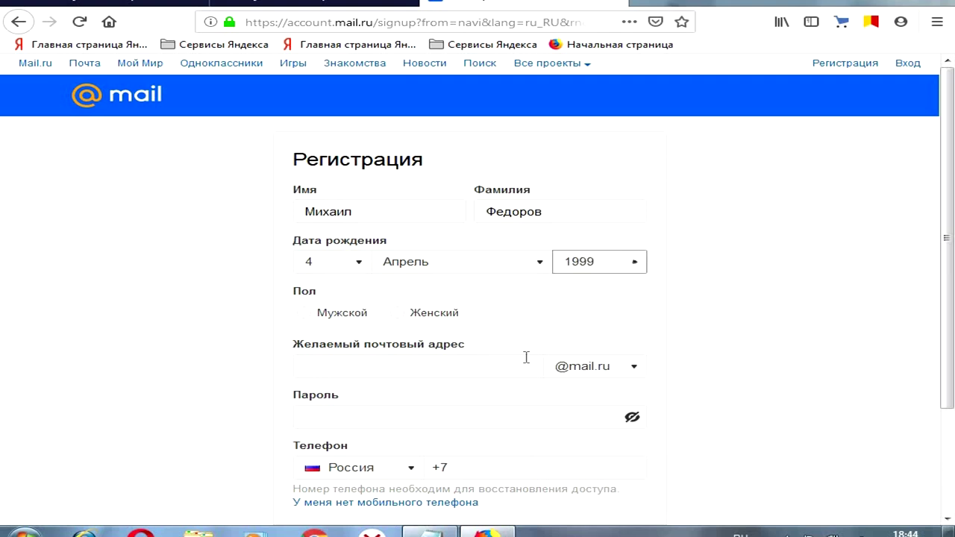
{"action": "left_click", "coordinate": [345, 314]}
Step: Enter a mailbox name and take the first suggested available address
{"action": "left_click", "coordinate": [430, 372]}
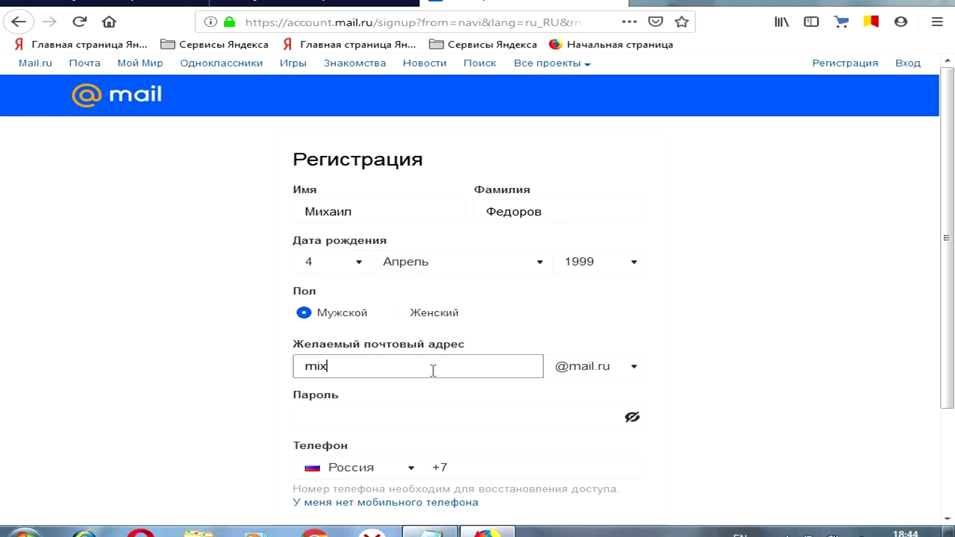
{"action": "type", "text": "il"}
{"action": "left_click", "coordinate": [676, 431]}
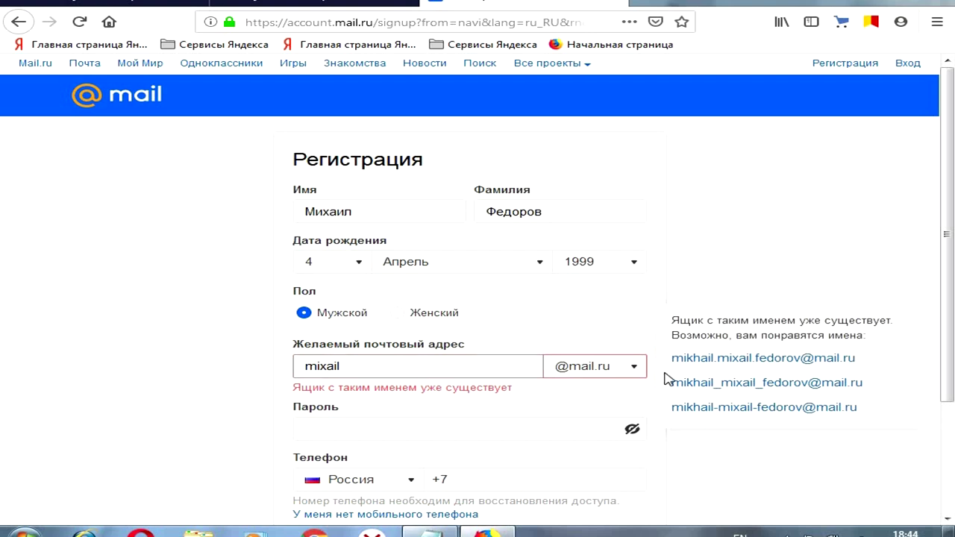
{"action": "left_click", "coordinate": [776, 358]}
{"action": "left_click", "coordinate": [389, 409]}
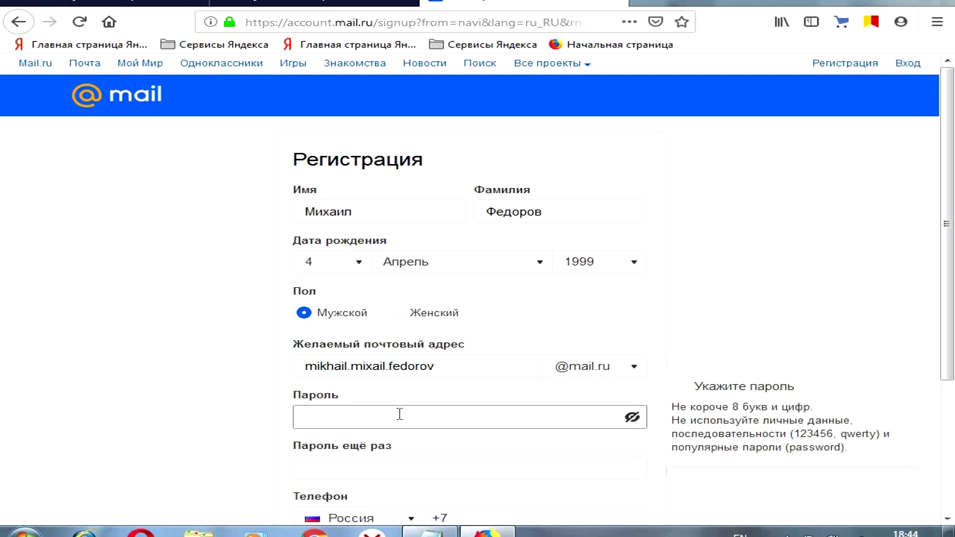
Step: Enter the account password and repeat it until both entries match
{"action": "scroll", "coordinate": [399, 414], "scroll_direction": "down", "scroll_amount": 1}
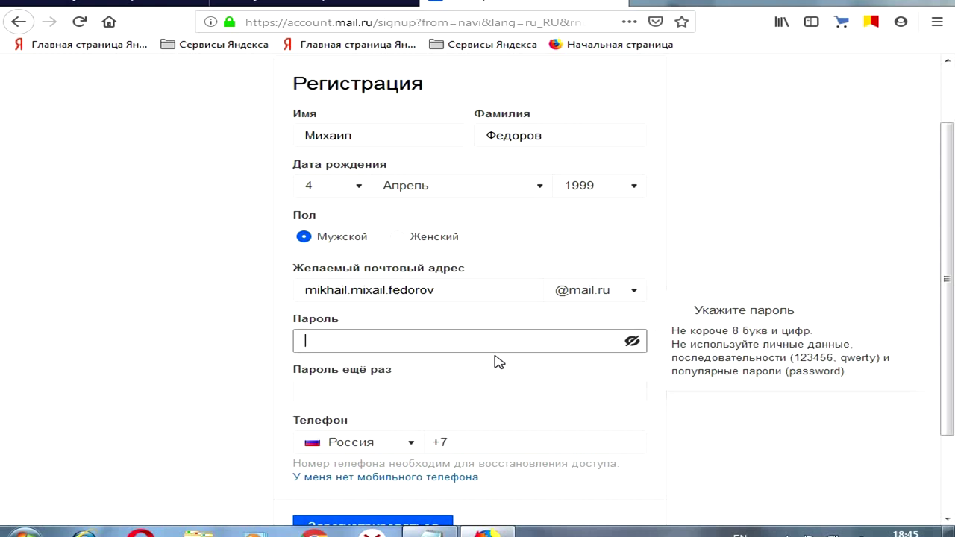
{"action": "type", "text": "••"}
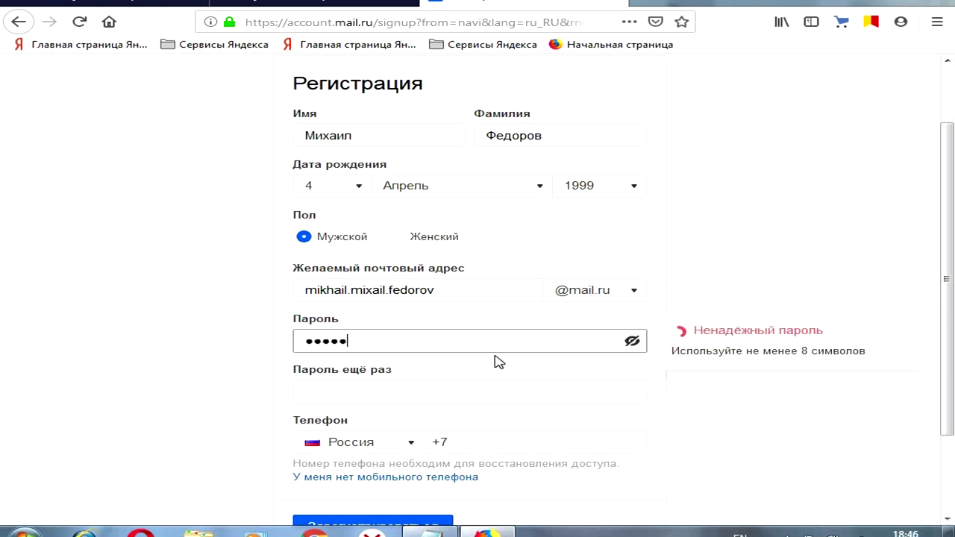
{"action": "type", "text": "••"}
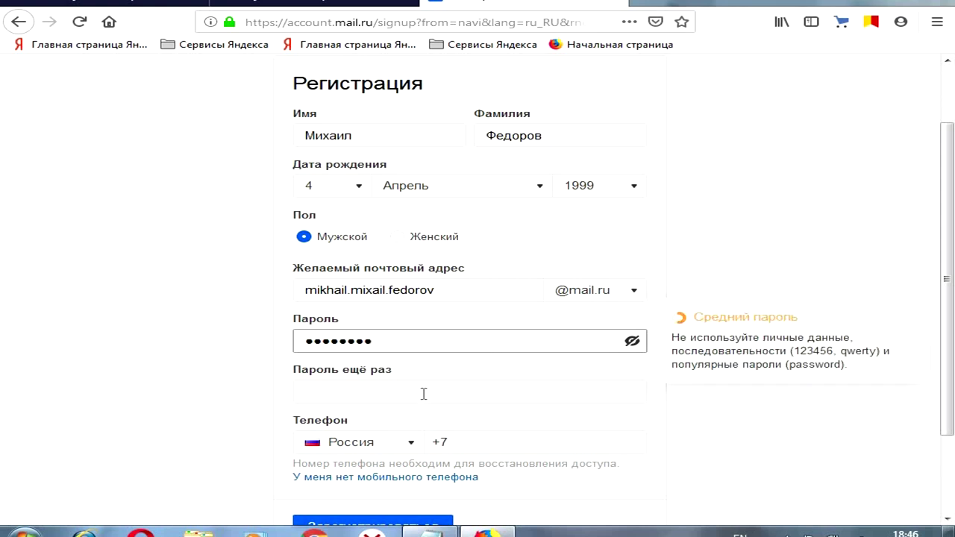
{"action": "left_click", "coordinate": [424, 393]}
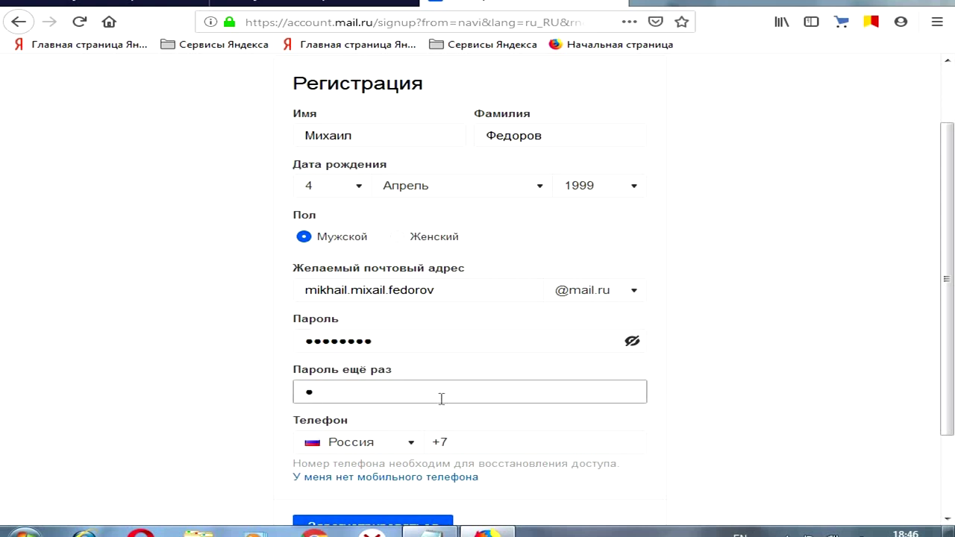
{"action": "type", "text": "•••••"}
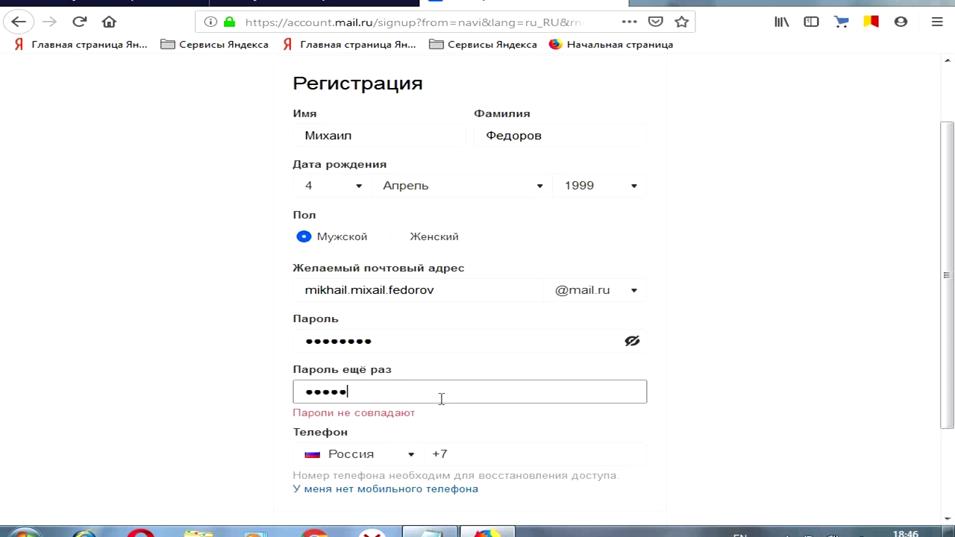
{"action": "type", "text": "••"}
{"action": "scroll", "coordinate": [488, 418], "scroll_direction": "down", "scroll_amount": 2}
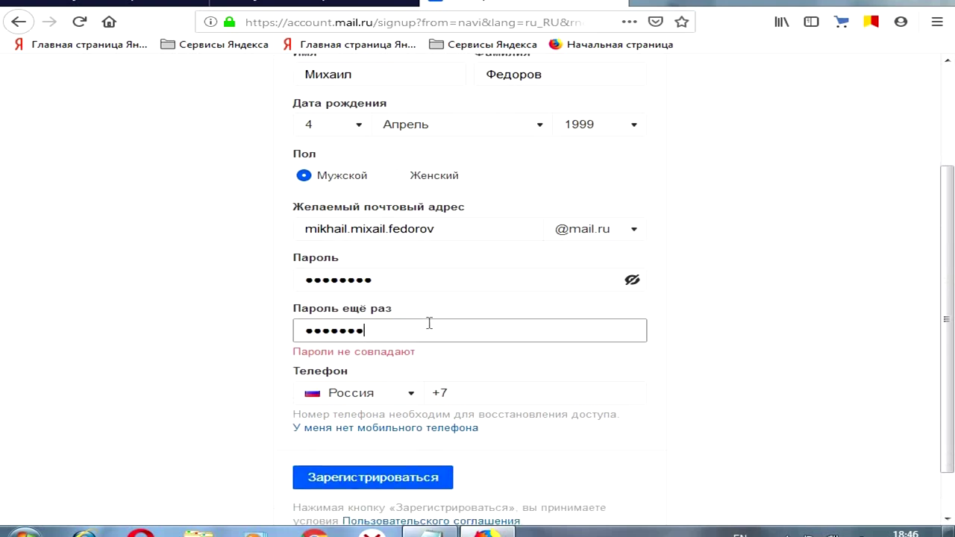
{"action": "left_click", "coordinate": [247, 330]}
{"action": "left_click", "coordinate": [374, 317]}
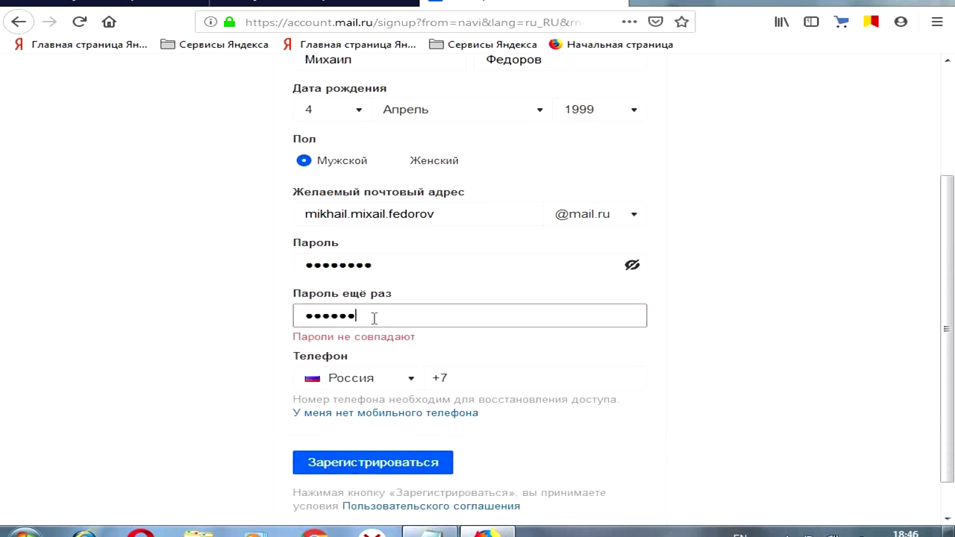
{"action": "key", "text": "BackSpace"}
{"action": "key", "text": "BackSpace"}
{"action": "key", "text": "BackSpace"}
{"action": "key", "text": "BackSpace"}
{"action": "key", "text": "BackSpace"}
{"action": "type", "text": "••"}
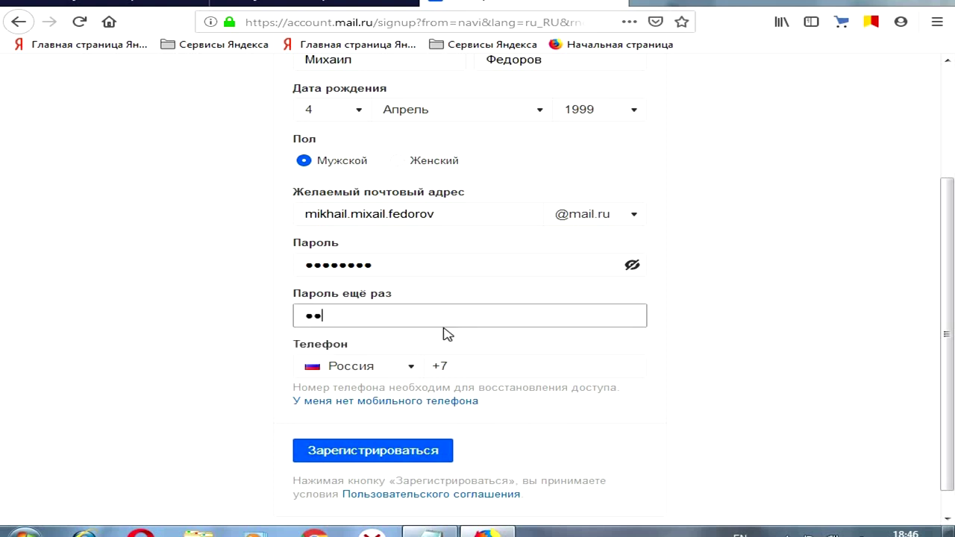
{"action": "type", "text": "•••"}
{"action": "left_click", "coordinate": [746, 384]}
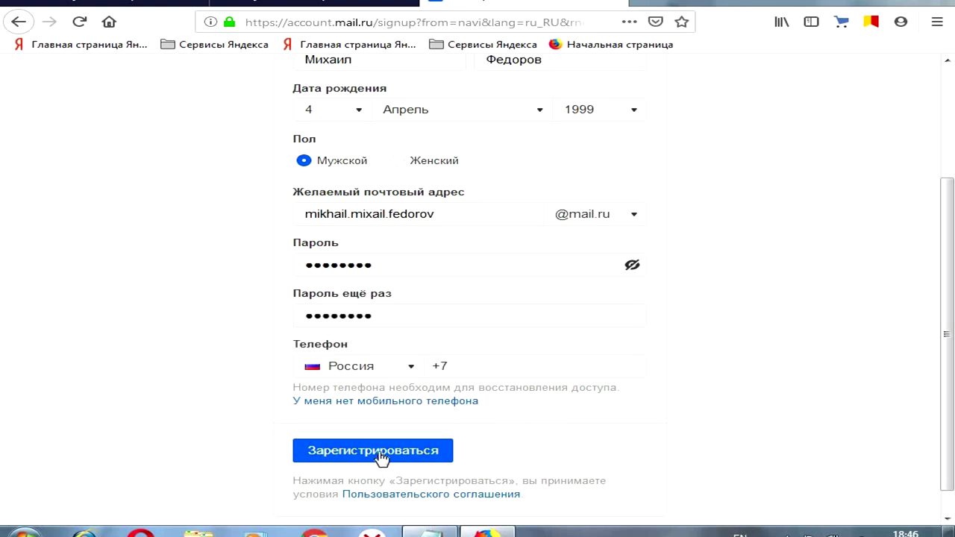
Step: Enter the mobile phone number and submit the mailbox registration
{"action": "left_click", "coordinate": [496, 364]}
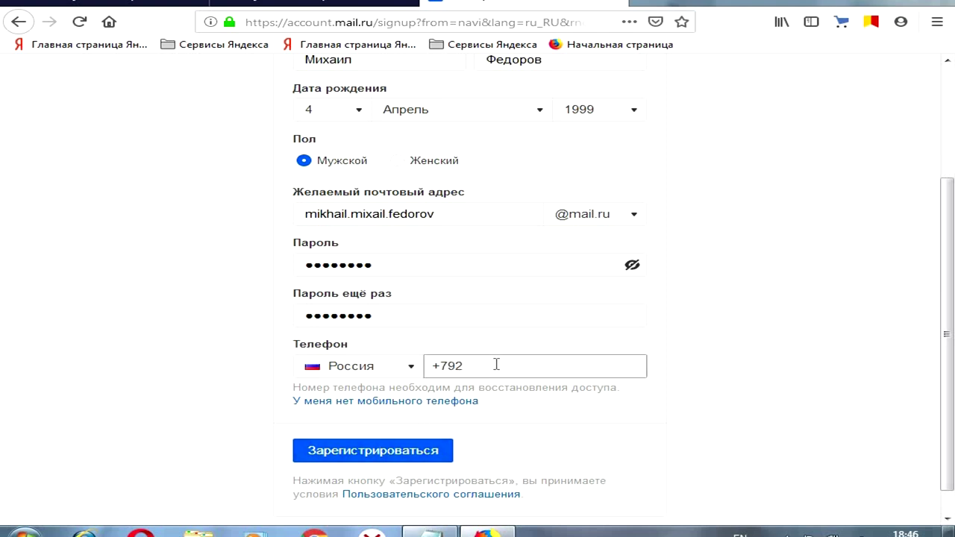
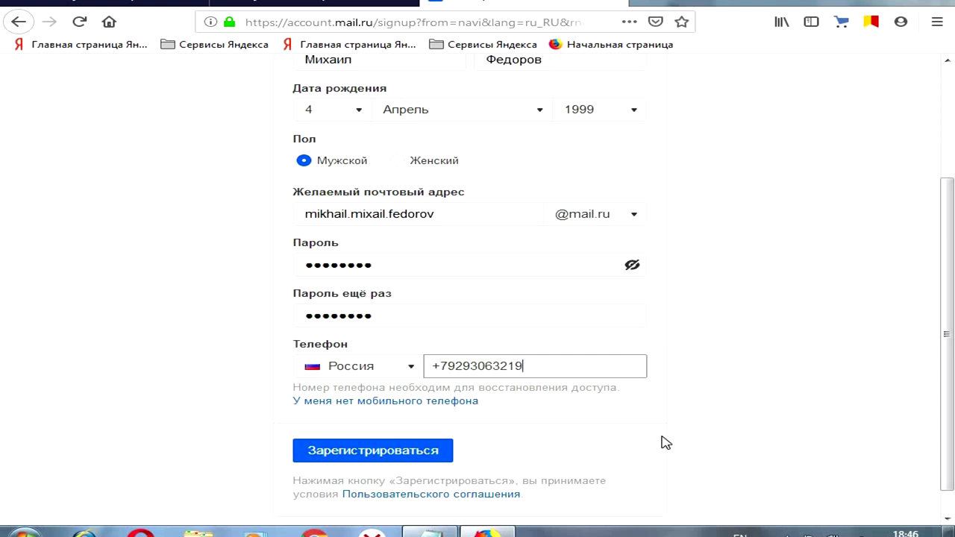
{"action": "left_click", "coordinate": [381, 455]}
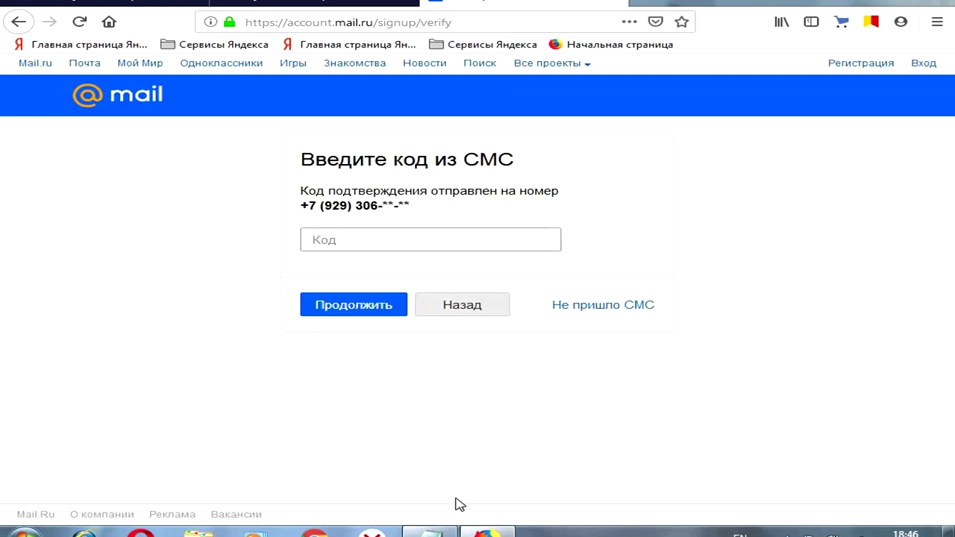
Step: Enter the SMS verification code to confirm the new mailbox
{"action": "left_click", "coordinate": [367, 239]}
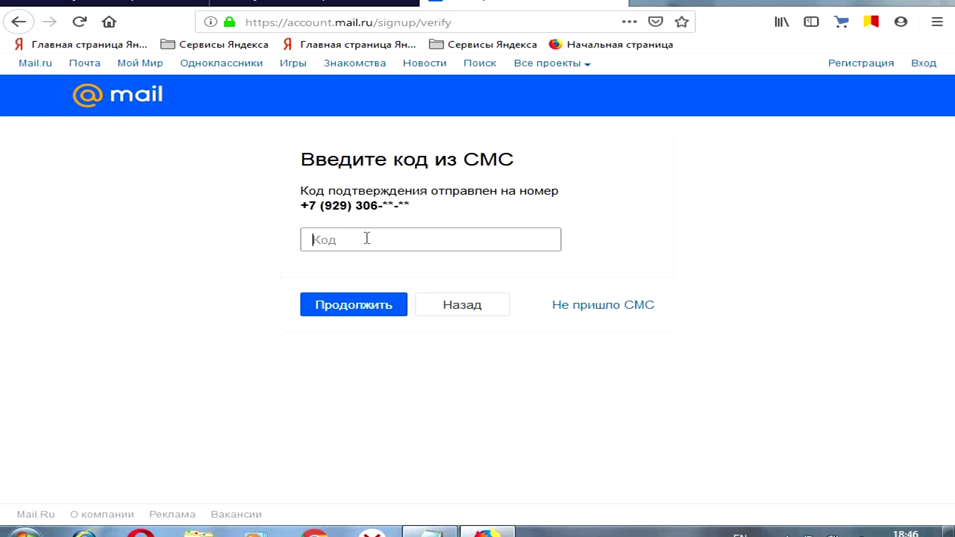
{"action": "left_click", "coordinate": [358, 309]}
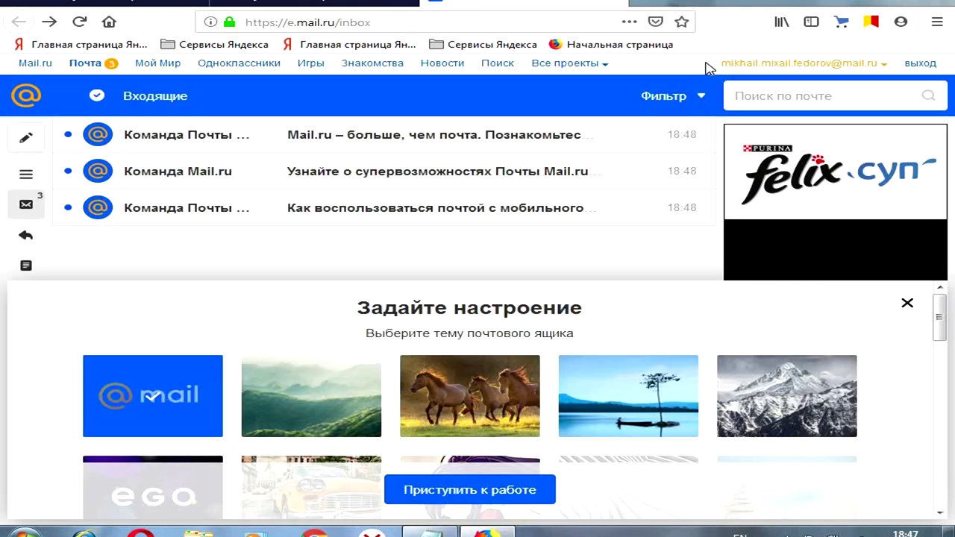
Step: Copy the new mailbox address and paste it into AliExpress's Email field
{"action": "left_click_drag", "start_coordinate": [721, 64], "coordinate": [881, 69]}
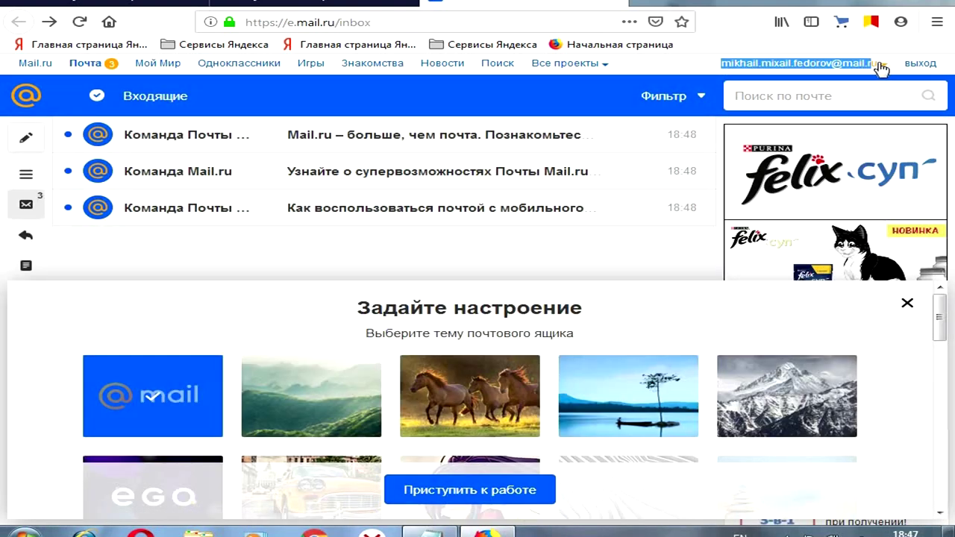
{"action": "right_click", "coordinate": [862, 66]}
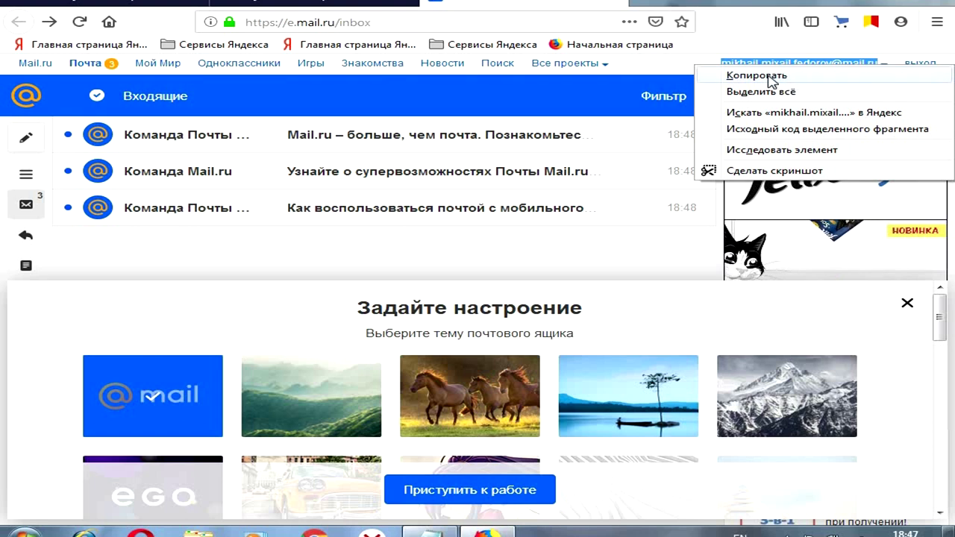
{"action": "left_click", "coordinate": [756, 76]}
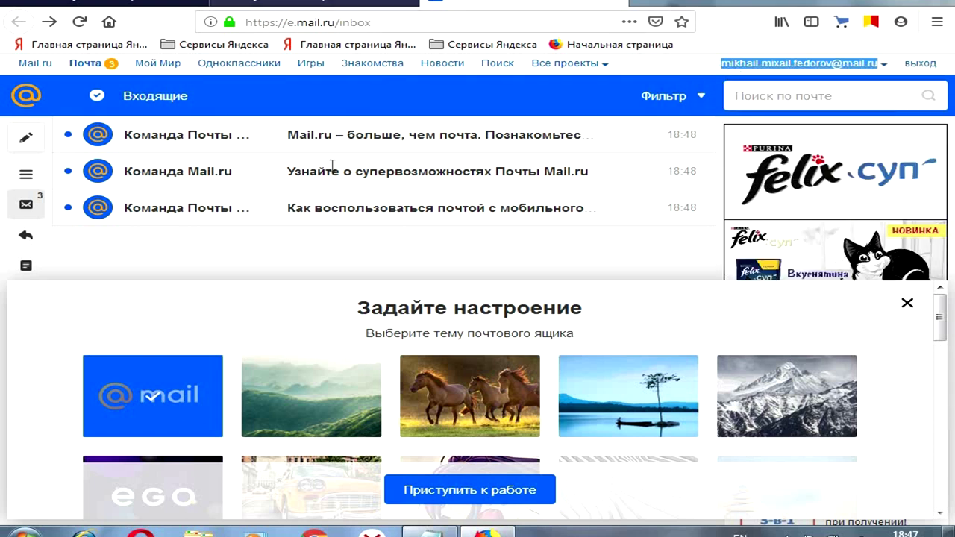
{"action": "key", "text": "ctrl+Page_Up"}
{"action": "right_click", "coordinate": [377, 183]}
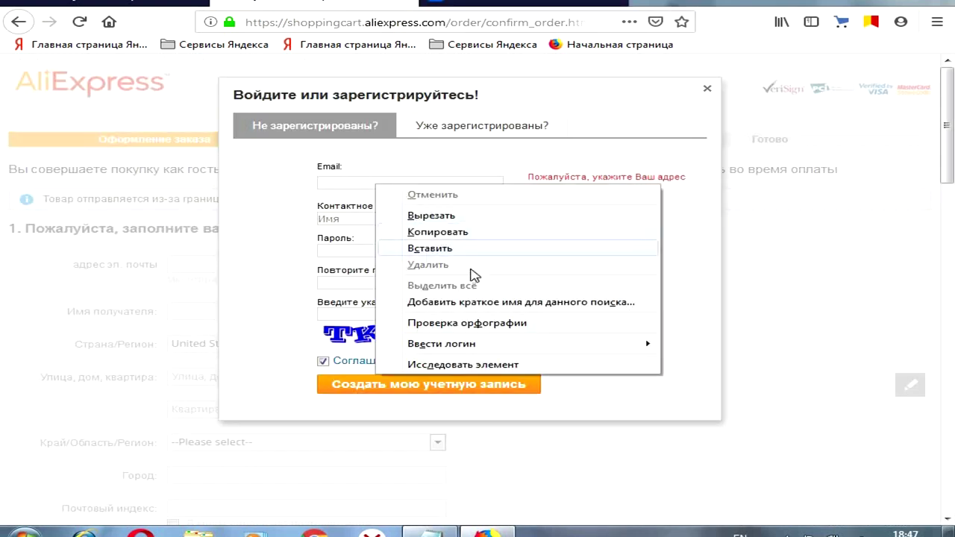
{"action": "left_click", "coordinate": [448, 248]}
Step: Record the mail address and password in Notepad under Почта майл, adding an Алиэкспресс heading
{"action": "key", "text": "alt+Tab"}
{"action": "right_click", "coordinate": [262, 118]}
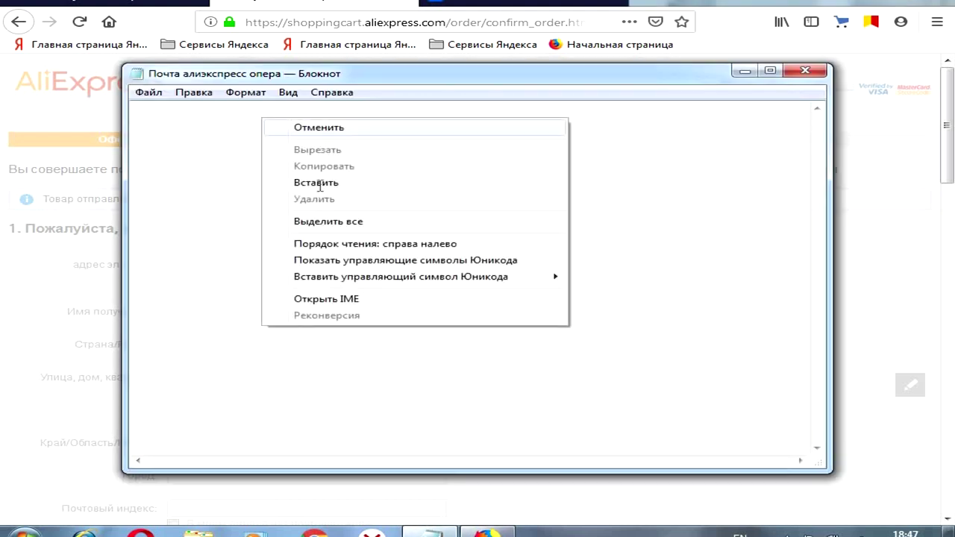
{"action": "left_click", "coordinate": [316, 184]}
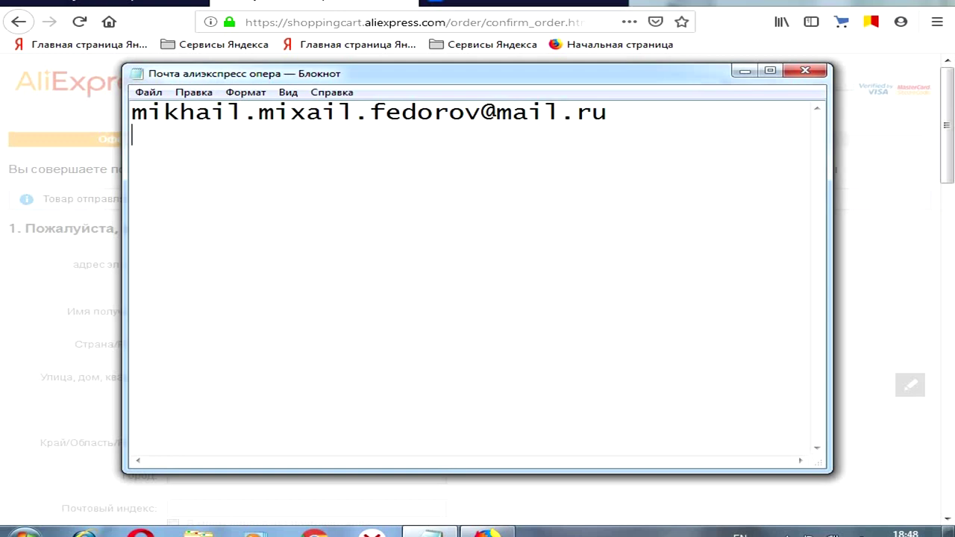
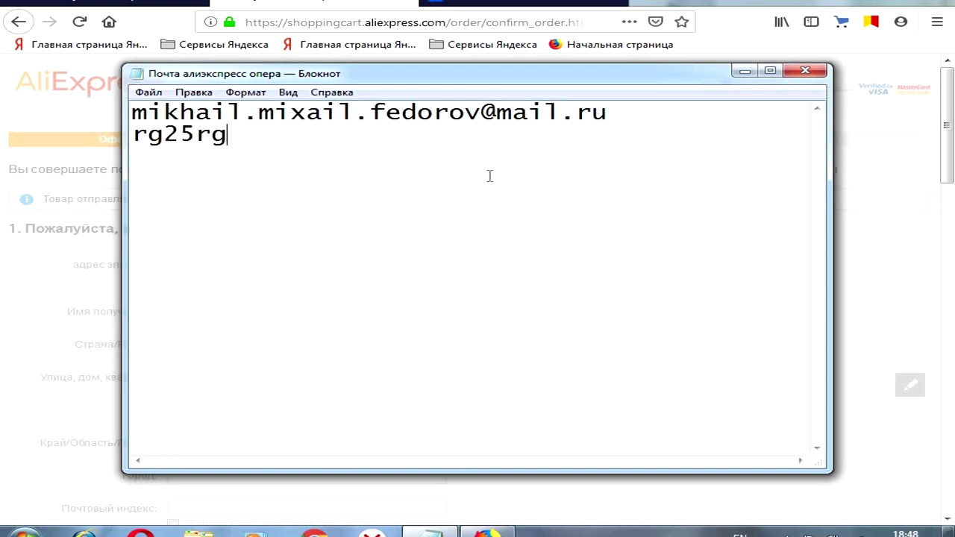
{"action": "key", "text": "Return"}
{"action": "key", "text": "Up"}
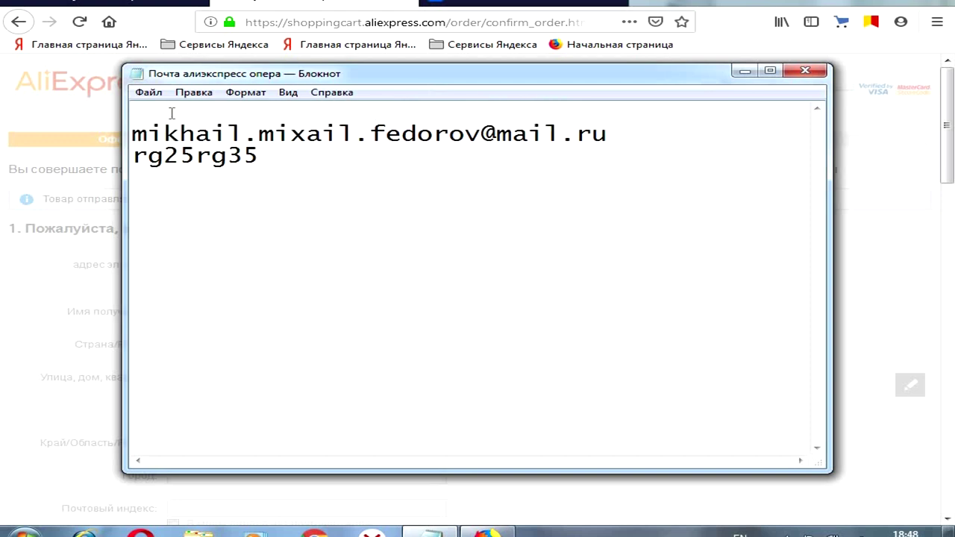
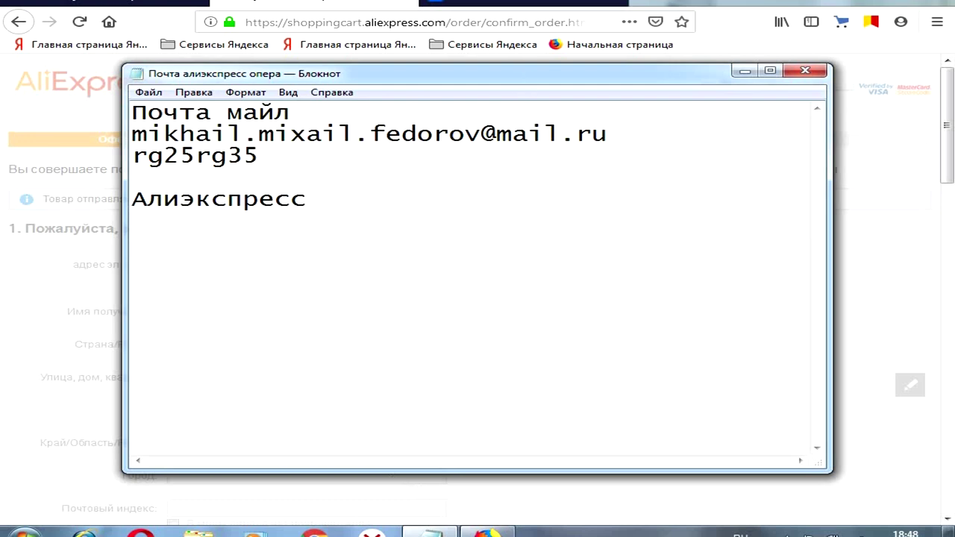
{"action": "left_click", "coordinate": [407, 15]}
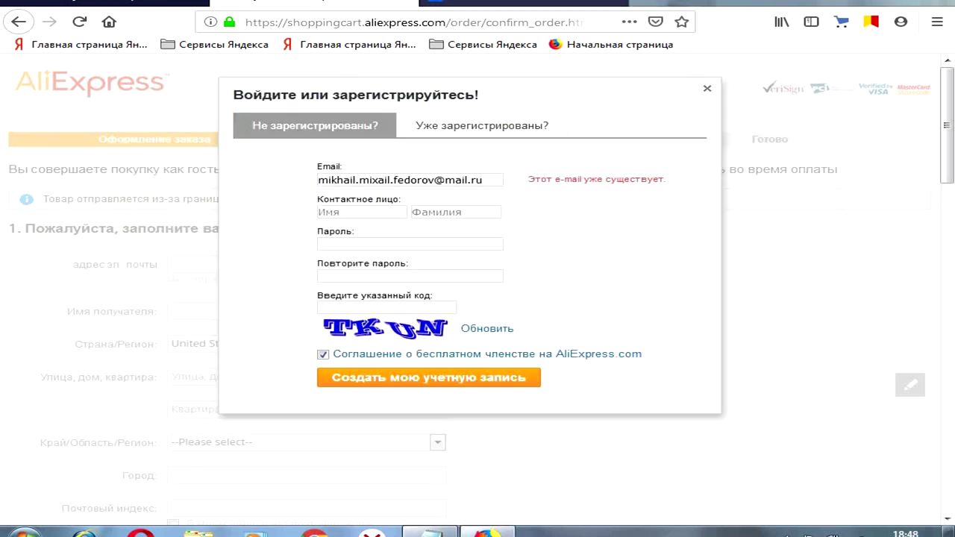
Step: Reopen the AliExpress registration dialog and get the new email address accepted
{"action": "left_click", "coordinate": [522, 4]}
{"action": "key", "text": "ctrl+Page_Up"}
{"action": "key", "text": "ctrl+v"}
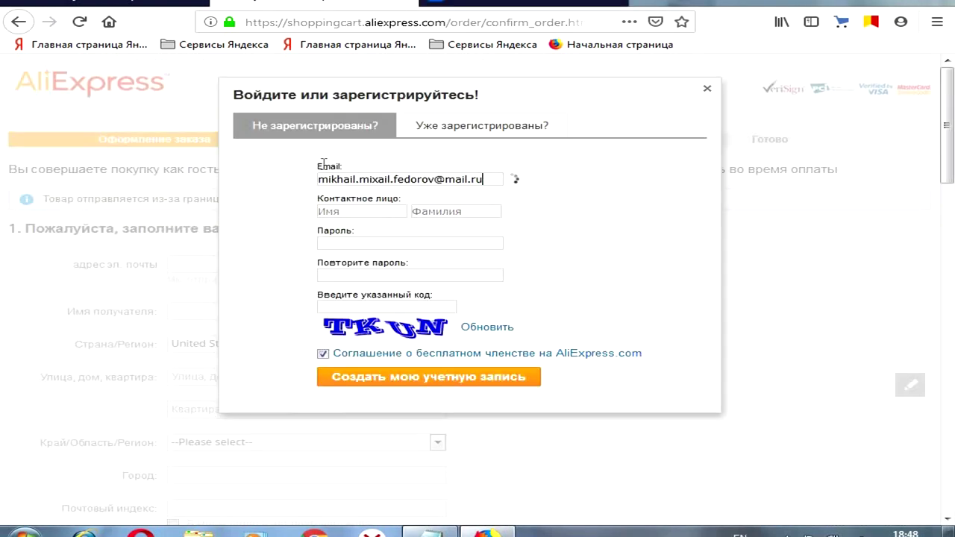
{"action": "left_click", "coordinate": [706, 88]}
{"action": "left_click", "coordinate": [516, 171]}
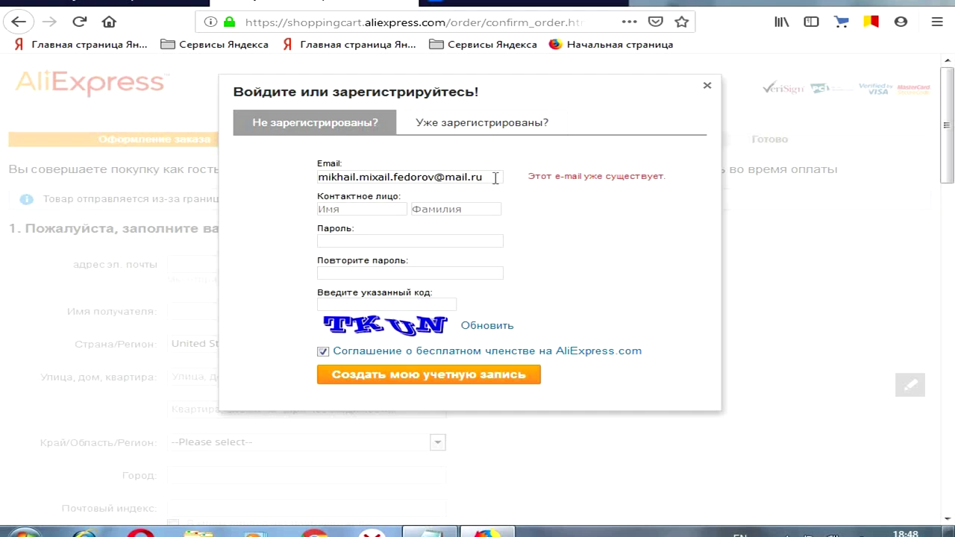
{"action": "left_click", "coordinate": [500, 198]}
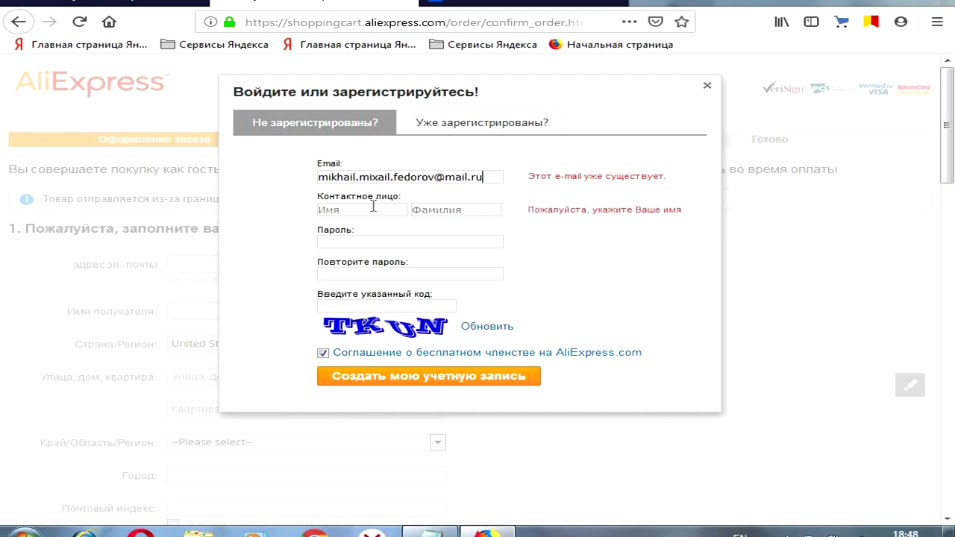
Step: Fill in the contact's first name and surname in the sign-up dialog
{"action": "left_click", "coordinate": [373, 208]}
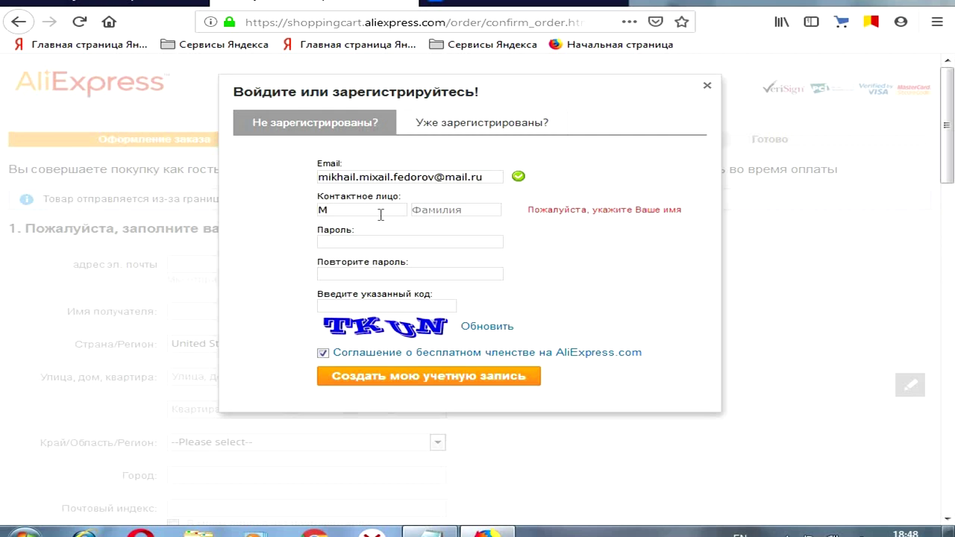
{"action": "type", "text": "il"}
{"action": "left_click", "coordinate": [452, 210]}
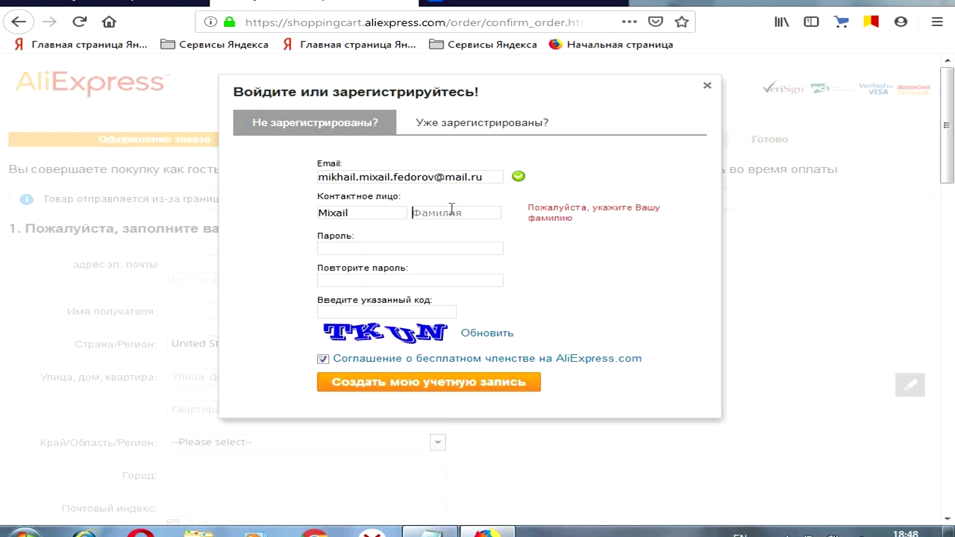
{"action": "type", "text": "Fedorov"}
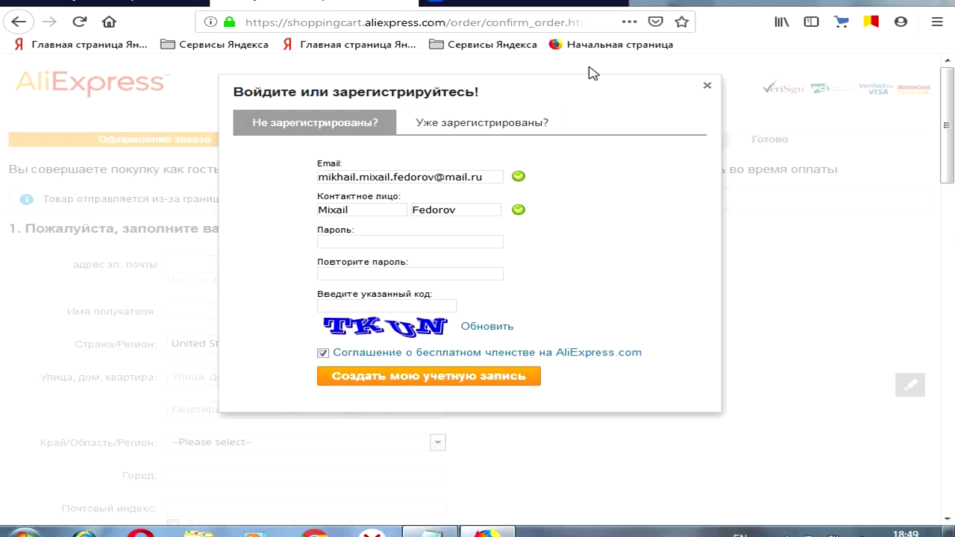
{"action": "left_click", "coordinate": [637, 8]}
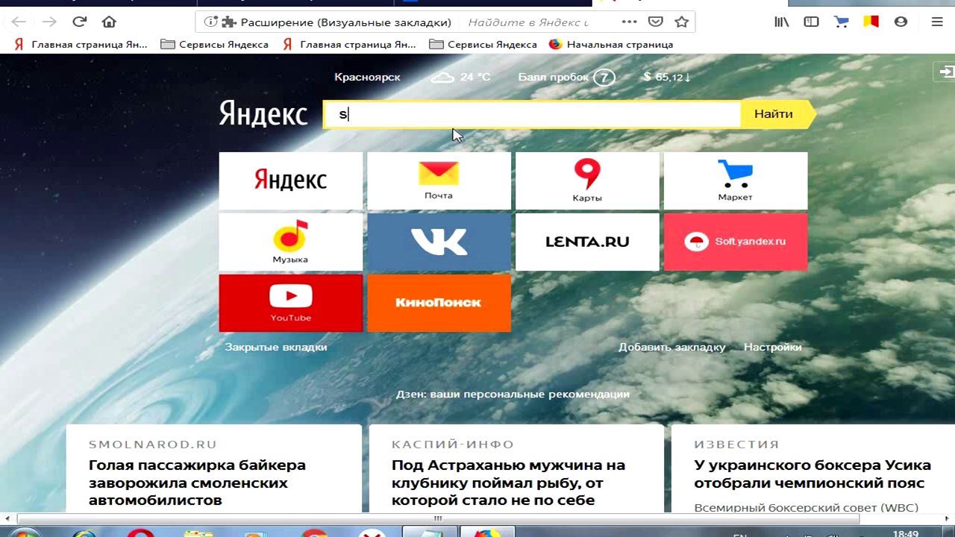
Step: Search Yandex for a Soviet actor and copy his full name from the Wikipedia snippet
{"action": "type", "text": "er"}
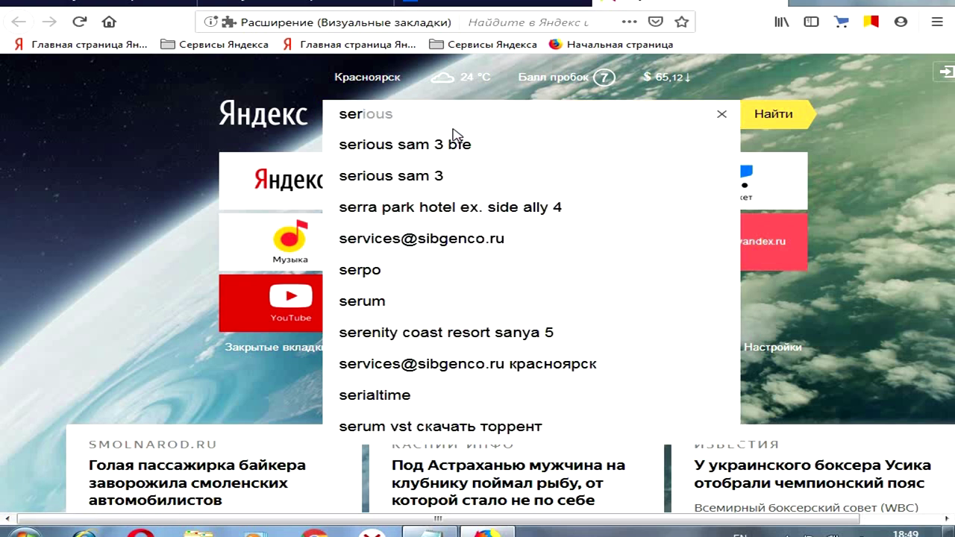
{"action": "type", "text": "gei "}
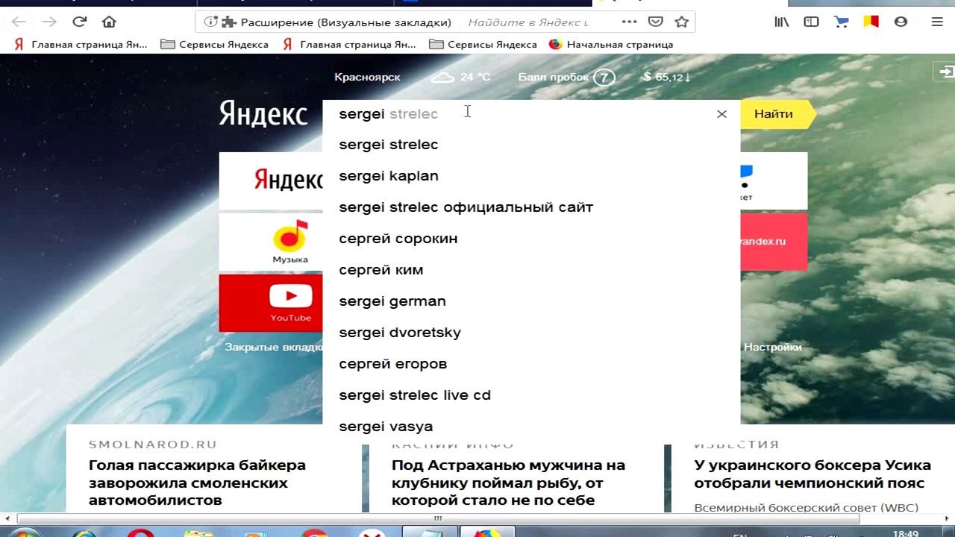
{"action": "type", "text": "bo"}
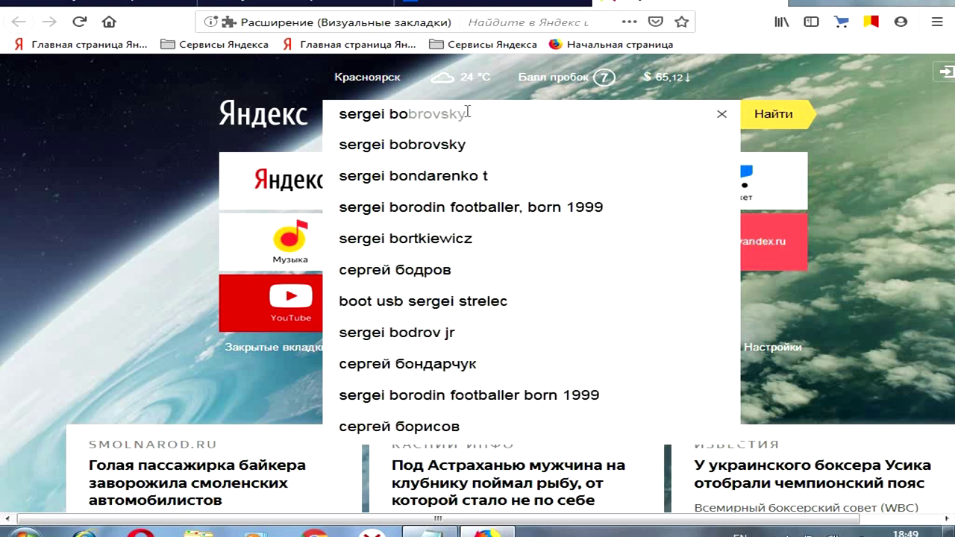
{"action": "type", "text": "ndsr"}
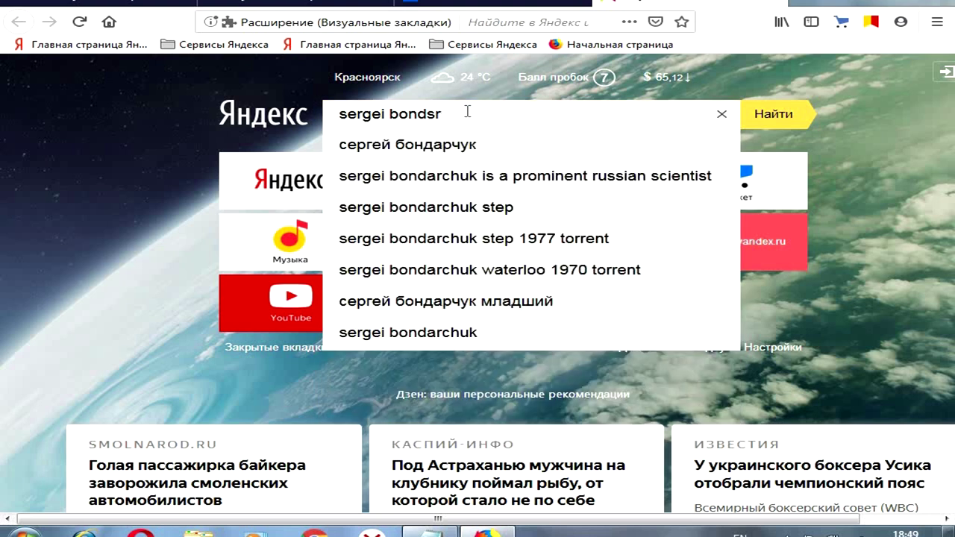
{"action": "type", "text": "hc"}
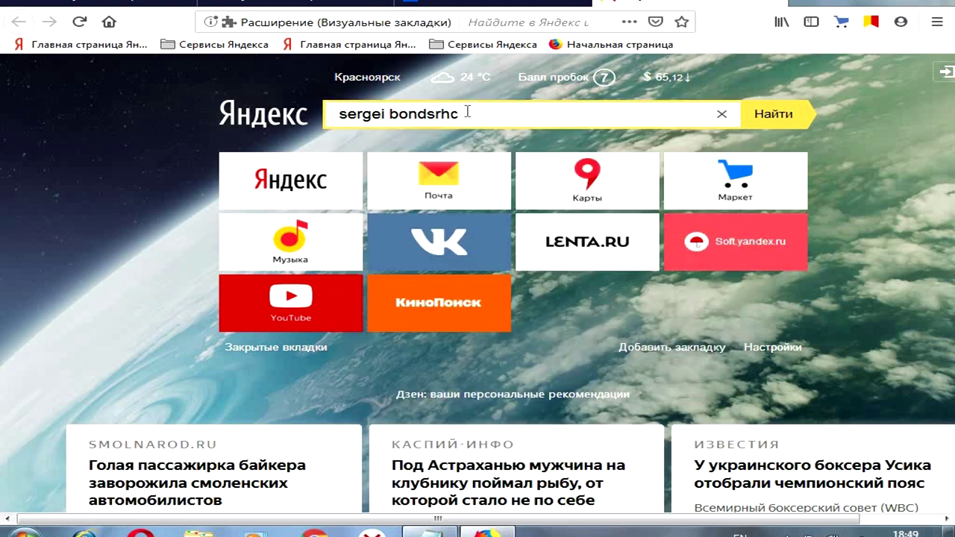
{"action": "type", "text": "uc"}
{"action": "left_click", "coordinate": [778, 119]}
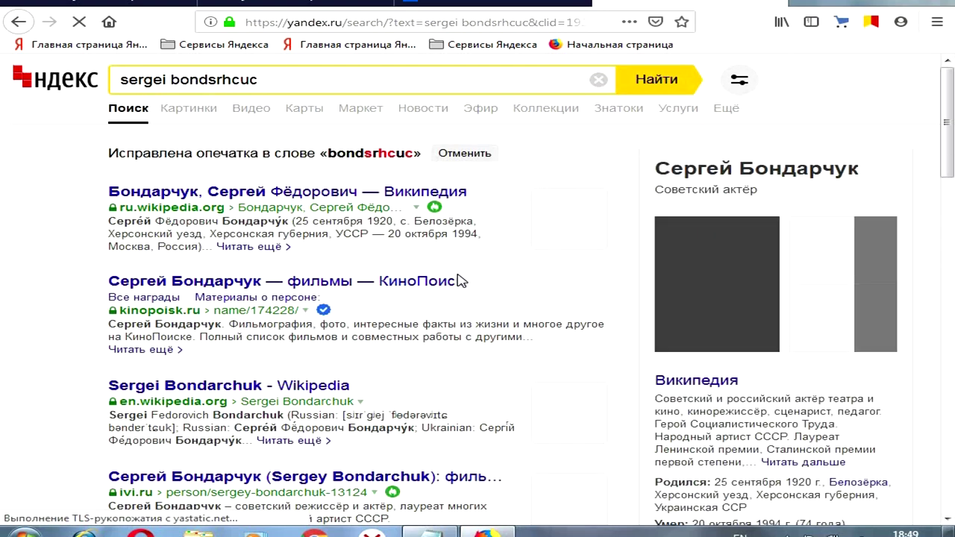
{"action": "scroll", "coordinate": [448, 269], "scroll_direction": "down", "scroll_amount": 4}
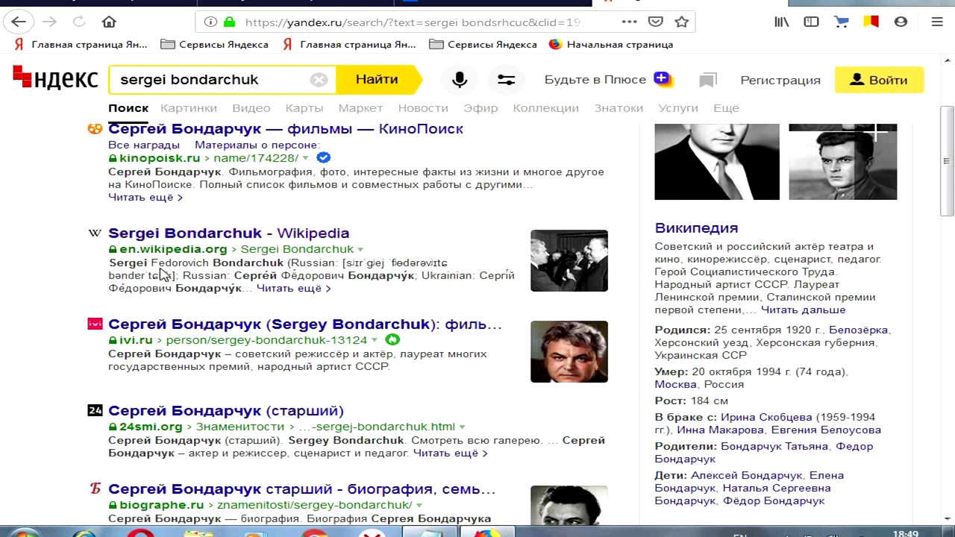
{"action": "left_click_drag", "start_coordinate": [109, 264], "coordinate": [276, 270]}
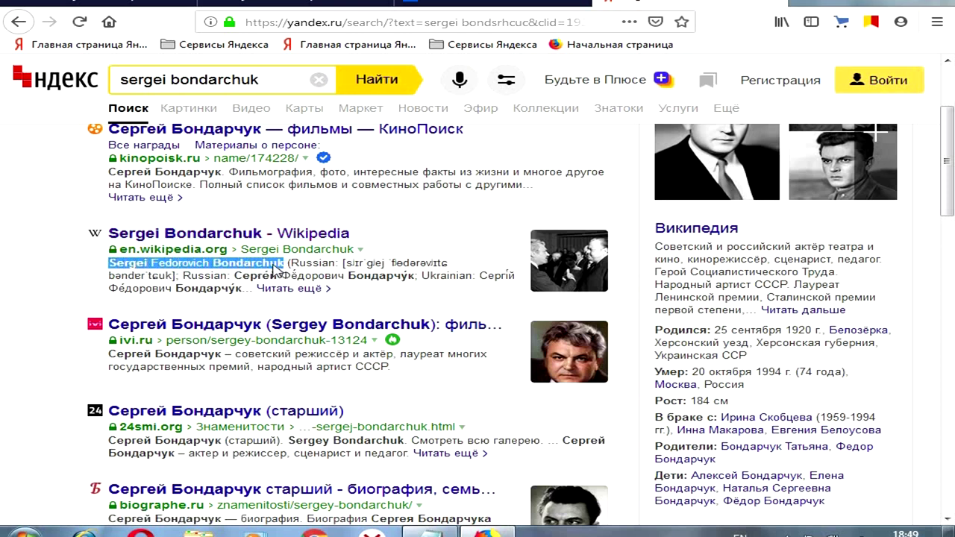
{"action": "right_click", "coordinate": [276, 270]}
{"action": "left_click", "coordinate": [344, 277]}
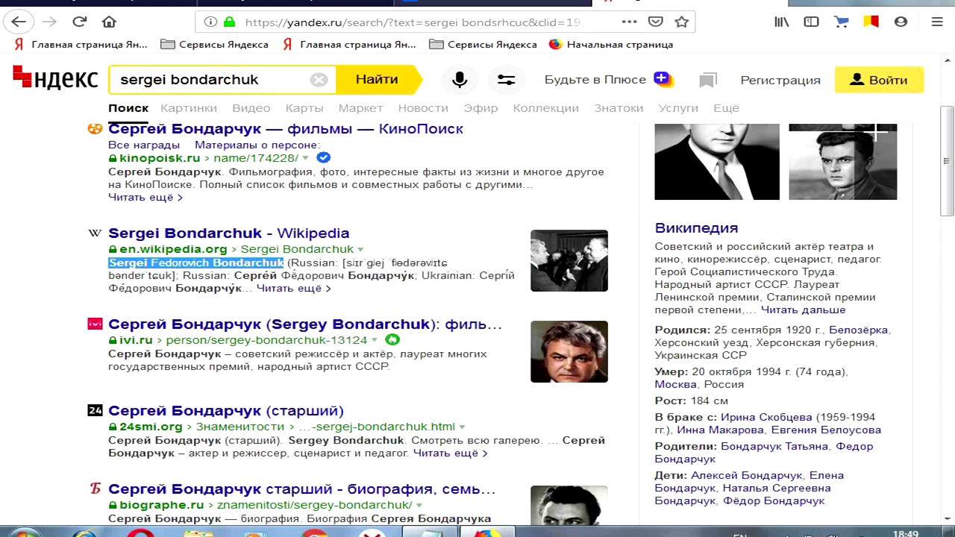
{"action": "left_click", "coordinate": [306, 3]}
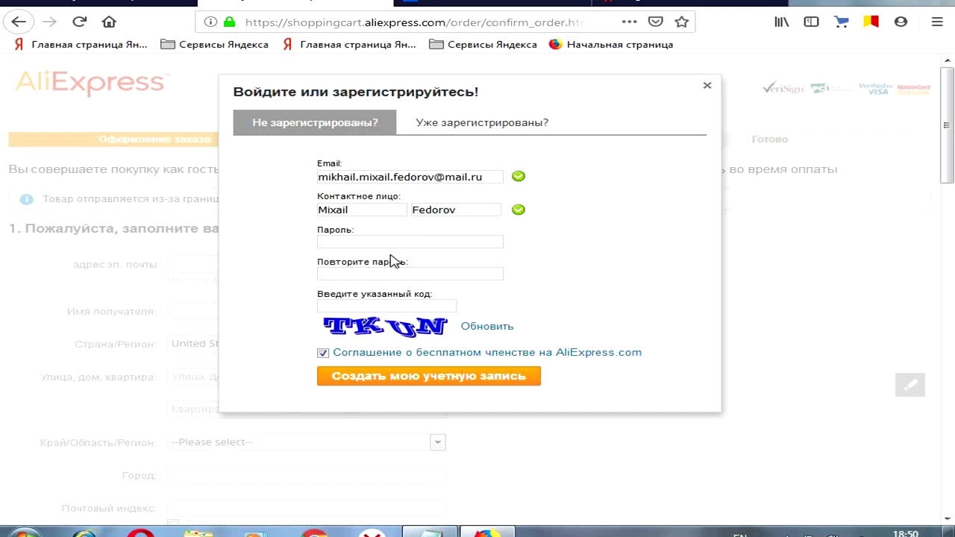
Step: Copy the sign-up e-mail address and paste it into the note under Алиэкспресс
{"action": "key", "text": "BackSpace"}
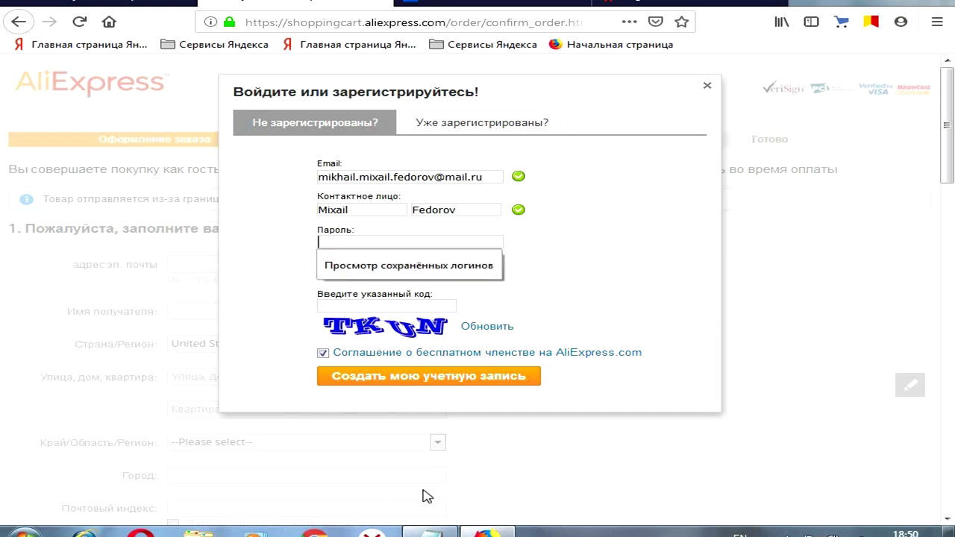
{"action": "key", "text": "alt+Tab"}
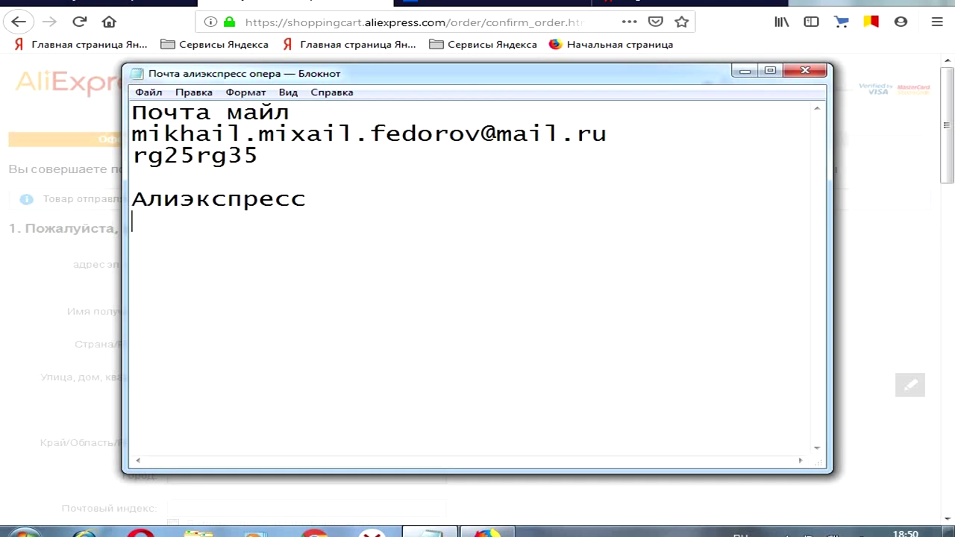
{"action": "key", "text": "alt+Tab"}
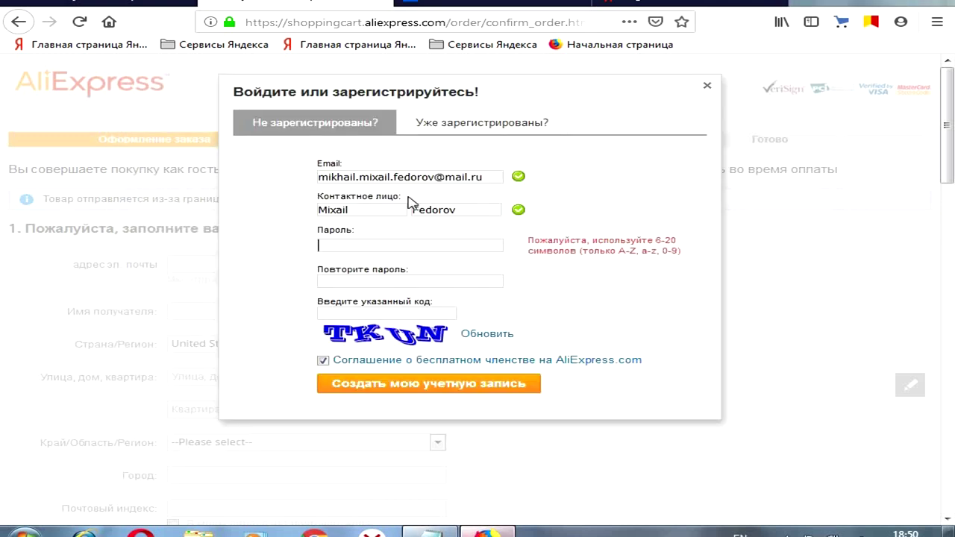
{"action": "triple_click", "coordinate": [332, 181]}
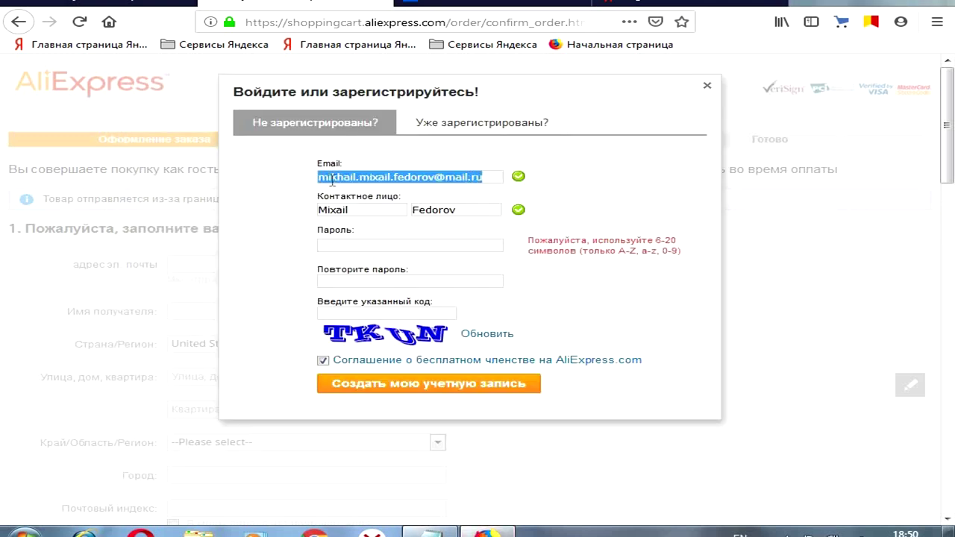
{"action": "right_click", "coordinate": [365, 196]}
{"action": "left_click", "coordinate": [381, 230]}
{"action": "key", "text": "alt+Tab"}
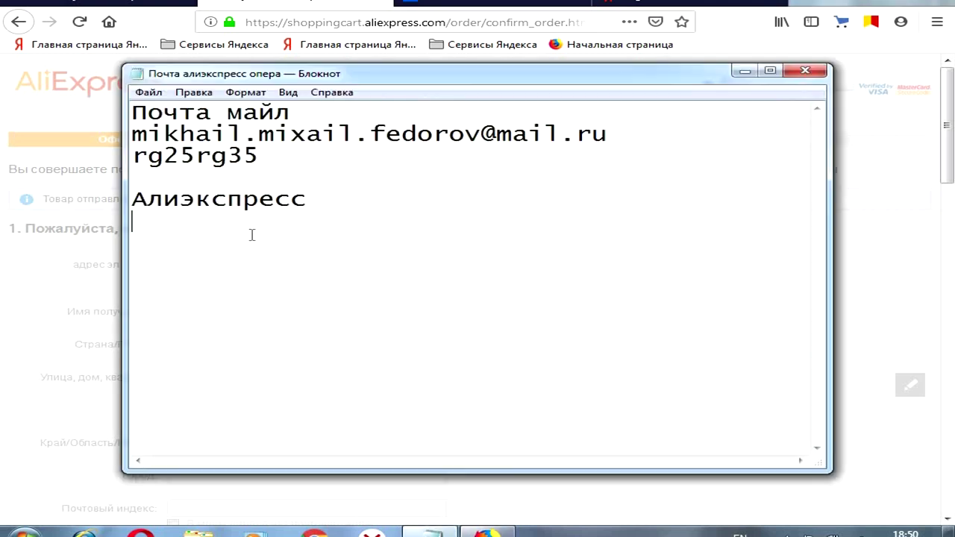
{"action": "right_click", "coordinate": [241, 227]}
{"action": "left_click", "coordinate": [328, 293]}
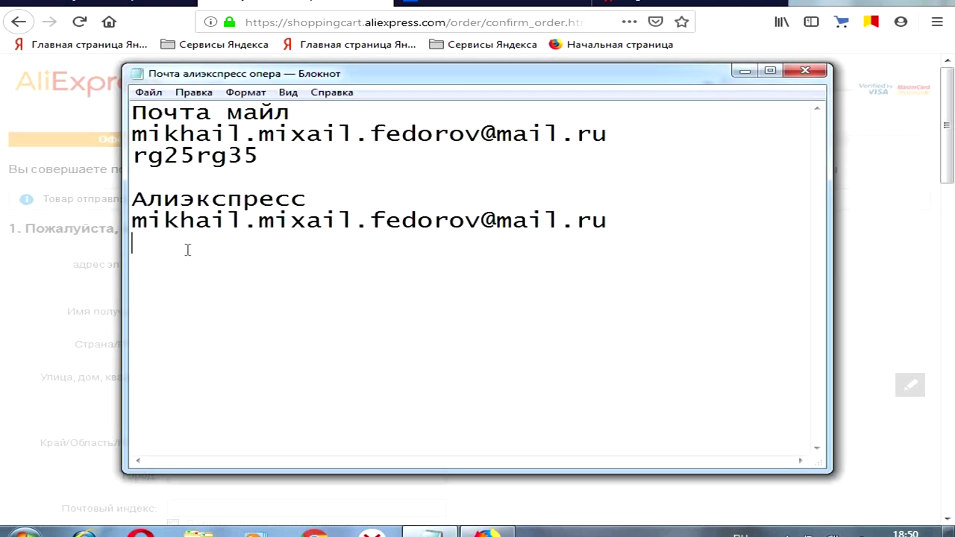
Step: Type a new password into the note in English layout, copy it, and return to AliExpress
{"action": "key", "text": "alt+shift"}
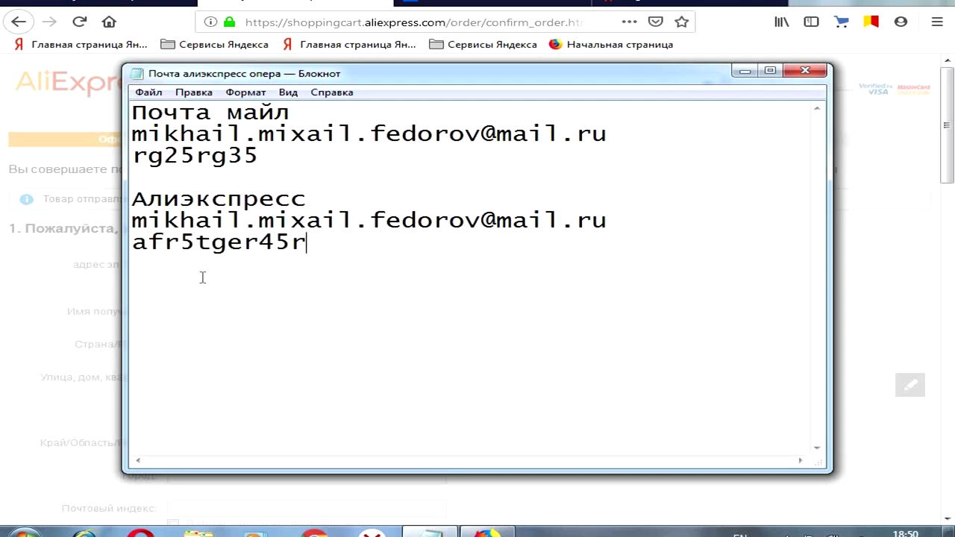
{"action": "double_click", "coordinate": [180, 244]}
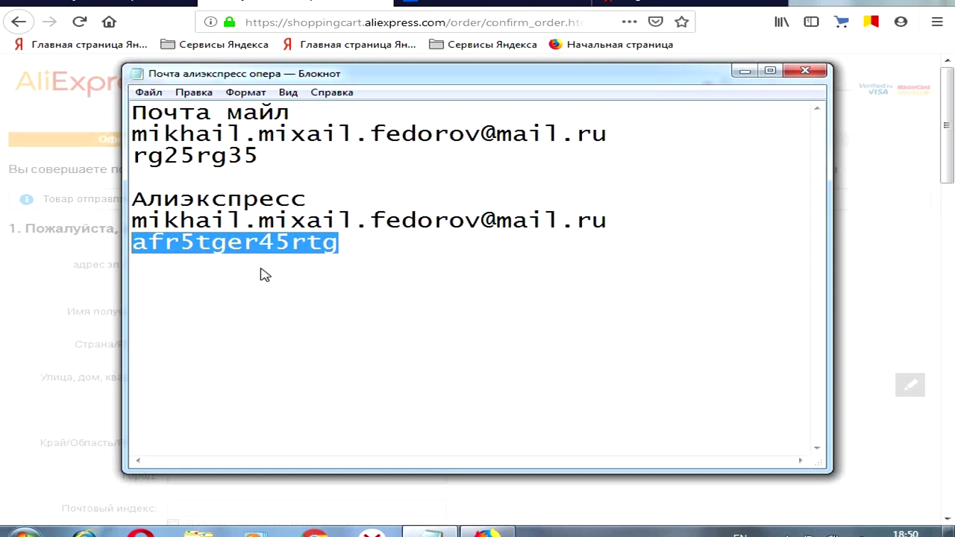
{"action": "right_click", "coordinate": [180, 245]}
{"action": "left_click", "coordinate": [246, 291]}
{"action": "left_click", "coordinate": [493, 4]}
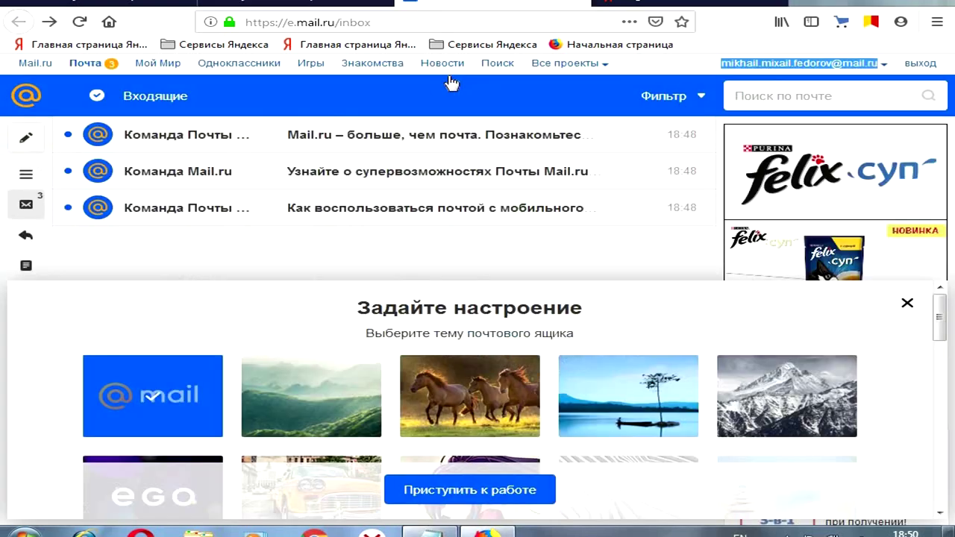
{"action": "key", "text": "ctrl+Page_Up"}
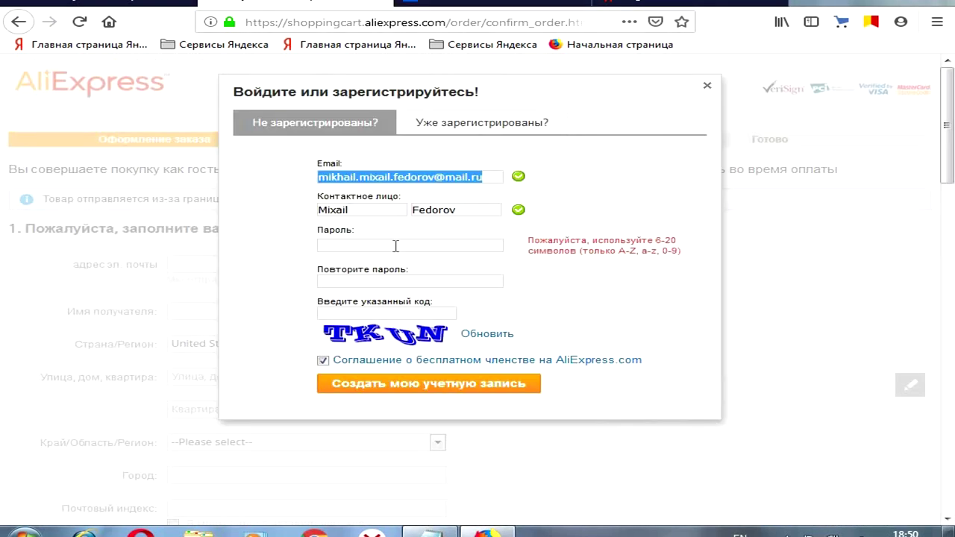
Step: Paste the copied password into both the Пароль and Повторите пароль fields
{"action": "right_click", "coordinate": [396, 248]}
{"action": "left_click", "coordinate": [454, 312]}
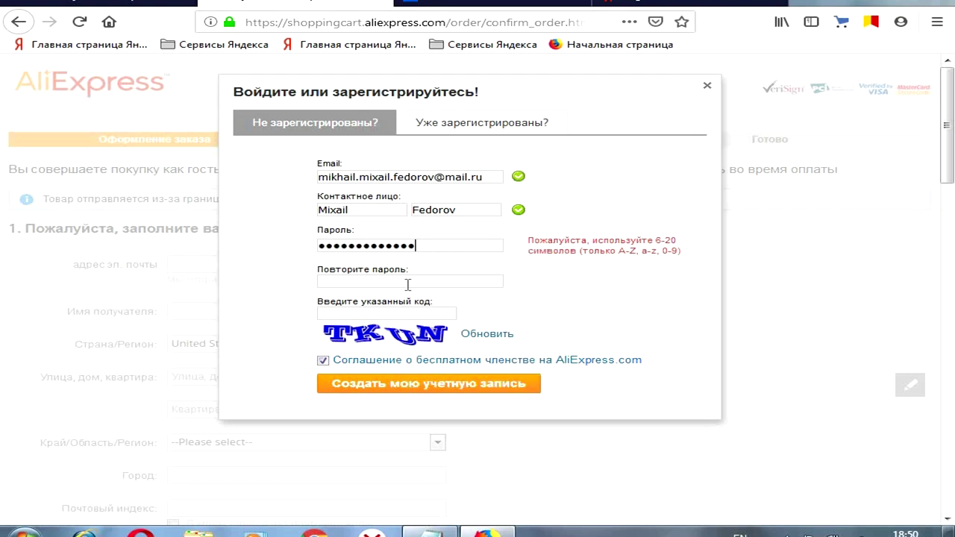
{"action": "right_click", "coordinate": [409, 283]}
{"action": "left_click", "coordinate": [463, 351]}
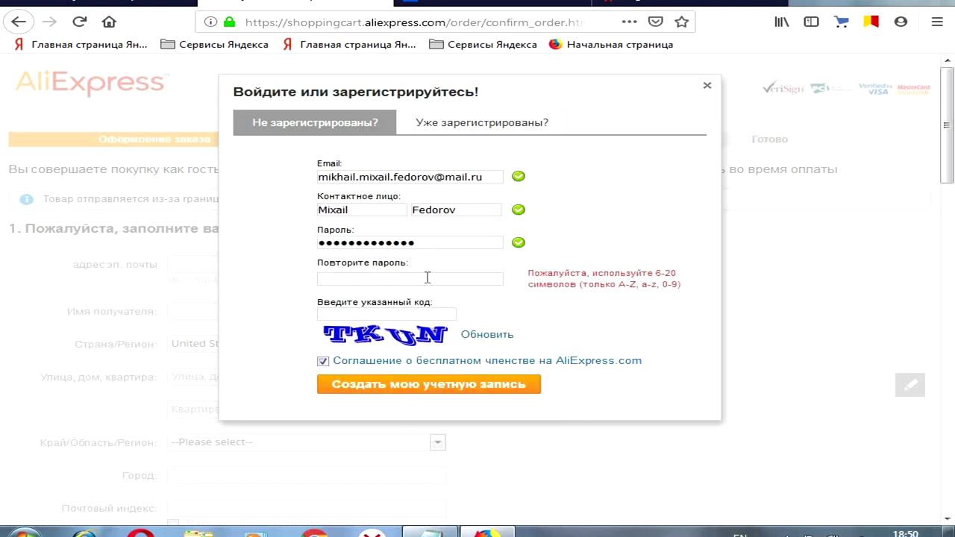
{"action": "right_click", "coordinate": [427, 278]}
{"action": "left_click", "coordinate": [530, 336]}
Step: Enter the captcha code and submit and confirm the new account registration
{"action": "left_click", "coordinate": [440, 314]}
{"action": "scroll", "coordinate": [440, 291], "scroll_direction": "down", "scroll_amount": 2}
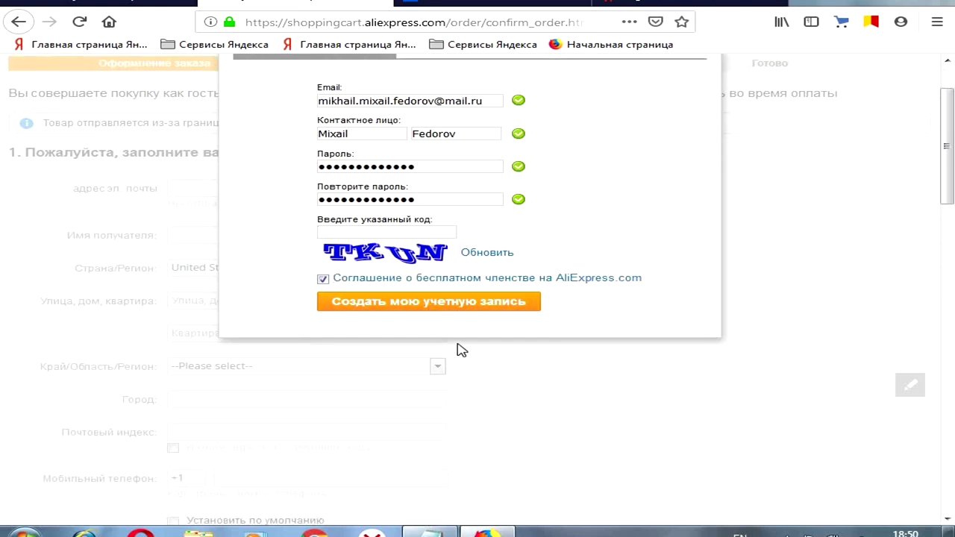
{"action": "type", "text": "tkun"}
{"action": "left_click", "coordinate": [407, 308]}
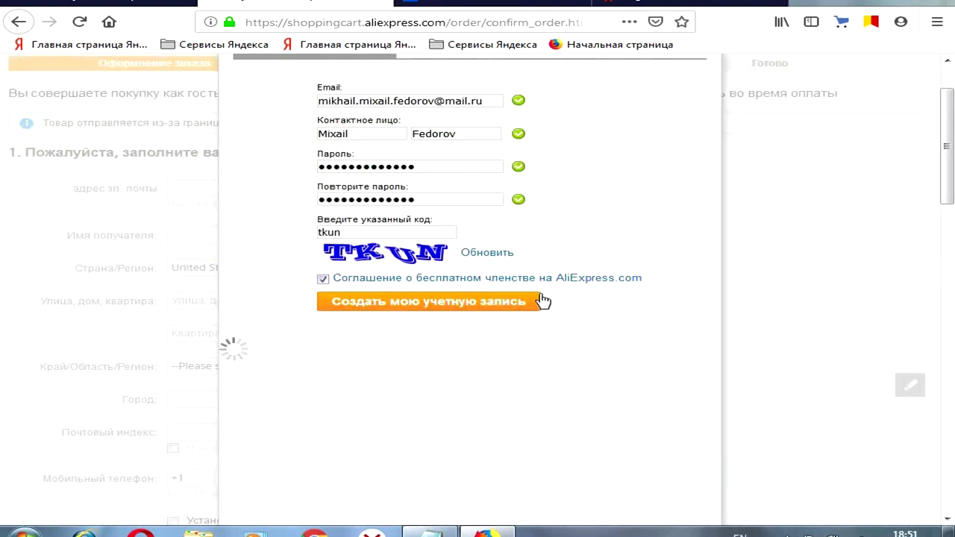
{"action": "left_click", "coordinate": [542, 301]}
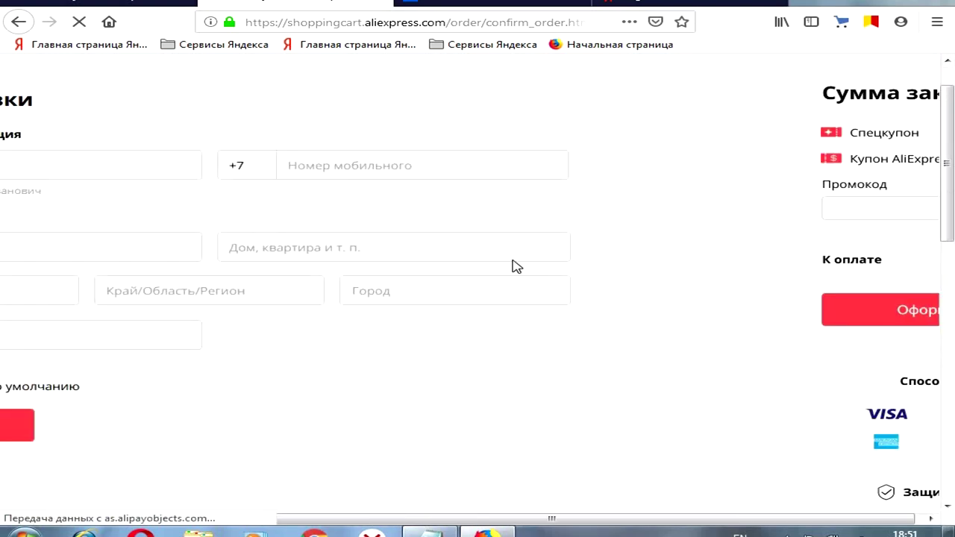
Step: Enter the recipient's full name, with patronymic, in the Получатель field, fixing typos
{"action": "left_click_drag", "start_coordinate": [512, 520], "coordinate": [284, 505]}
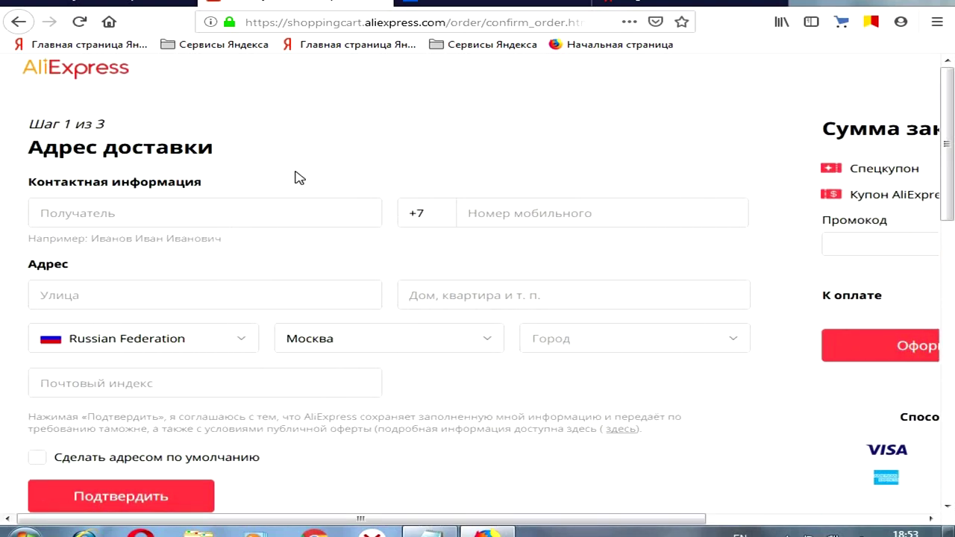
{"action": "left_click", "coordinate": [297, 203]}
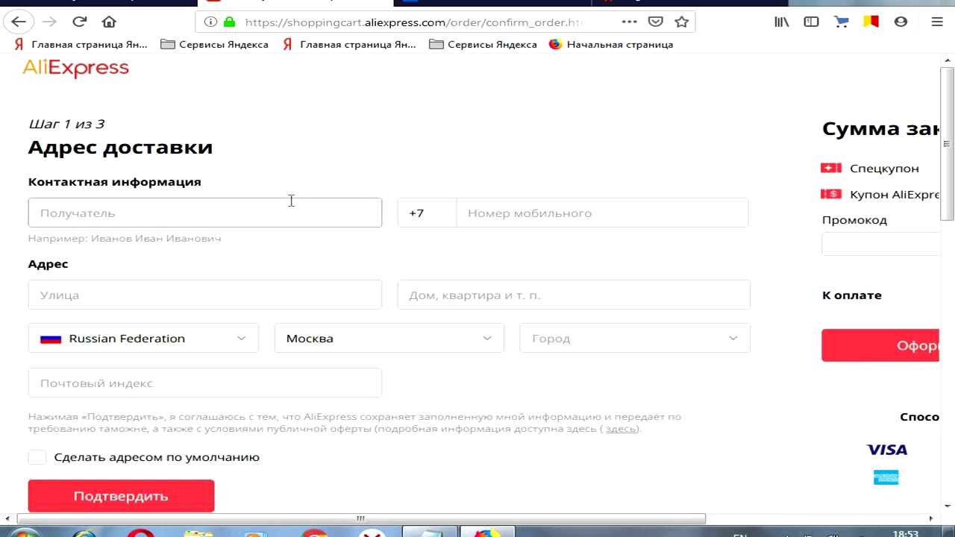
{"action": "left_click", "coordinate": [247, 205]}
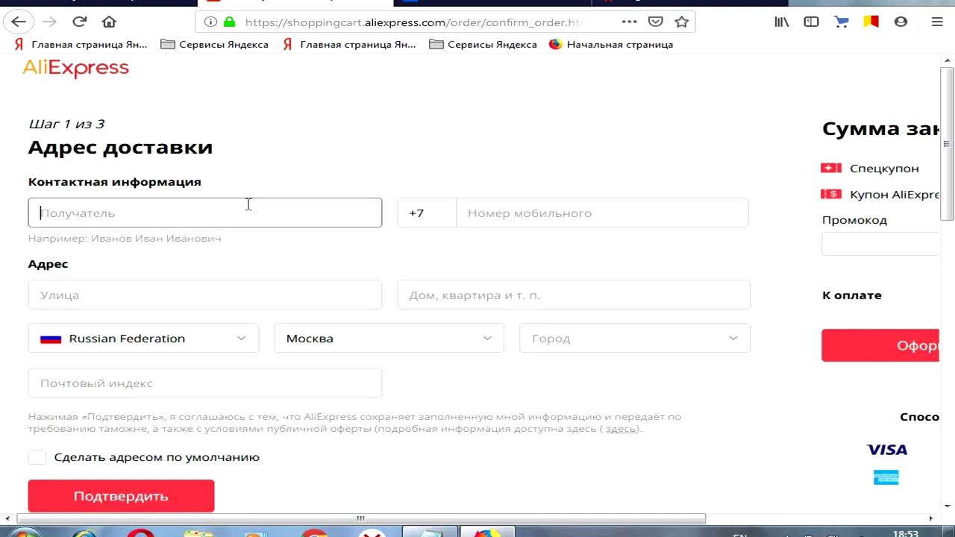
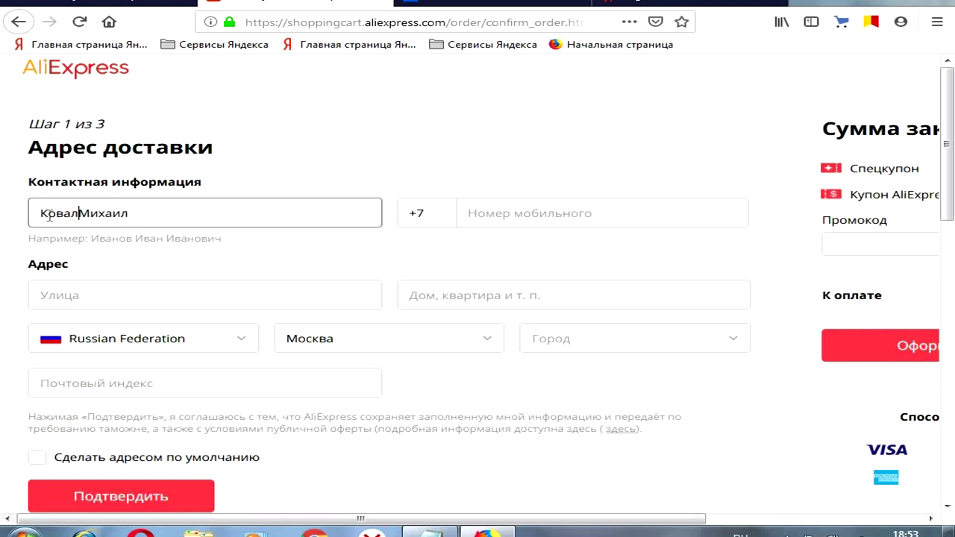
{"action": "left_click", "coordinate": [170, 213]}
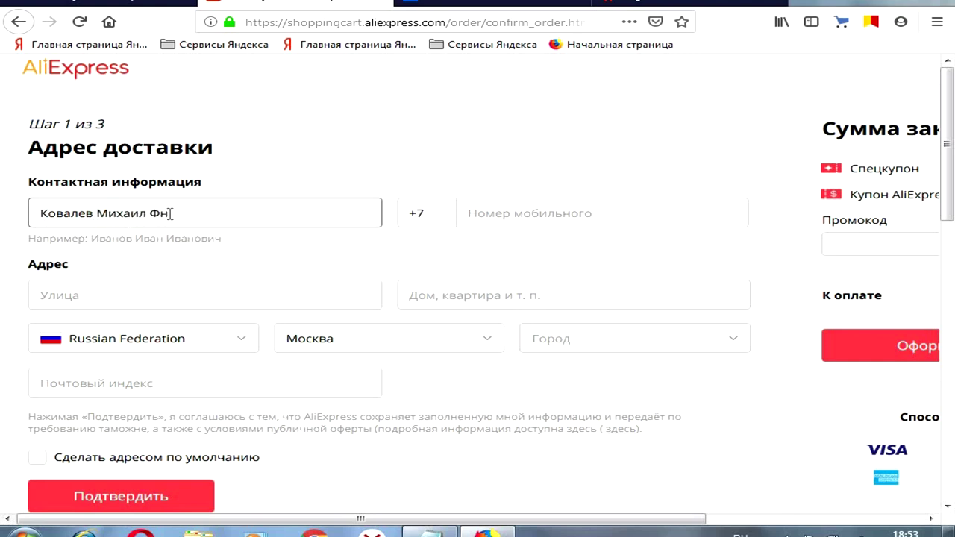
Step: Fill in the mobile number, street name and house number fields
{"action": "left_click", "coordinate": [534, 218]}
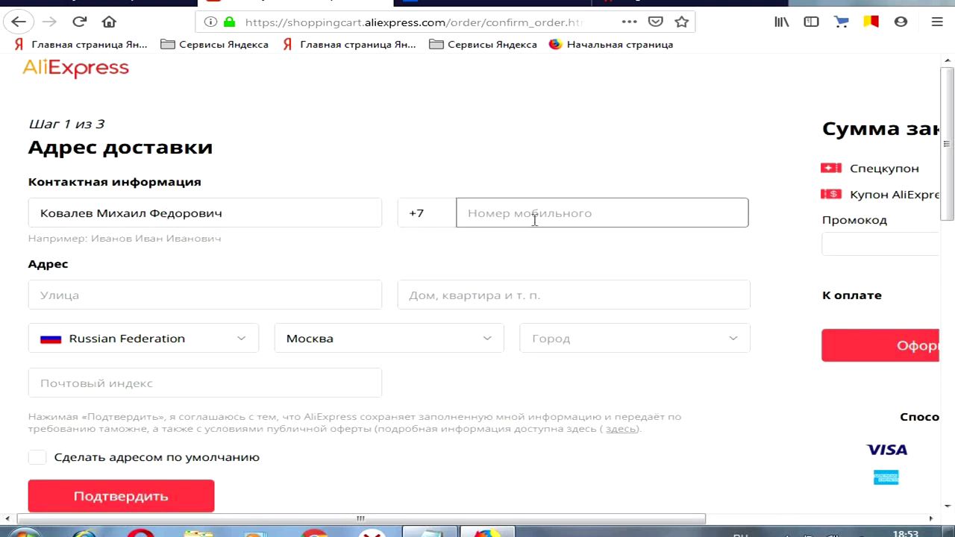
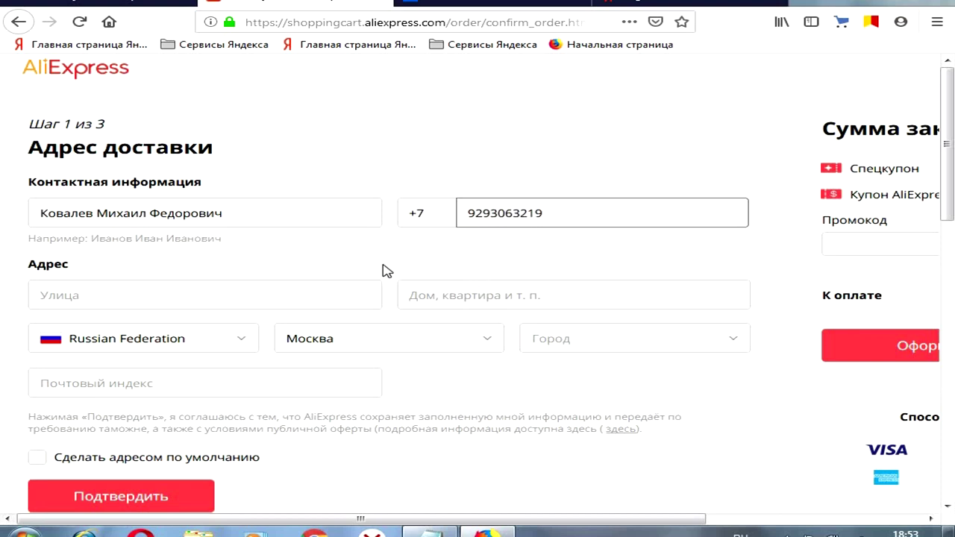
{"action": "left_click", "coordinate": [150, 289]}
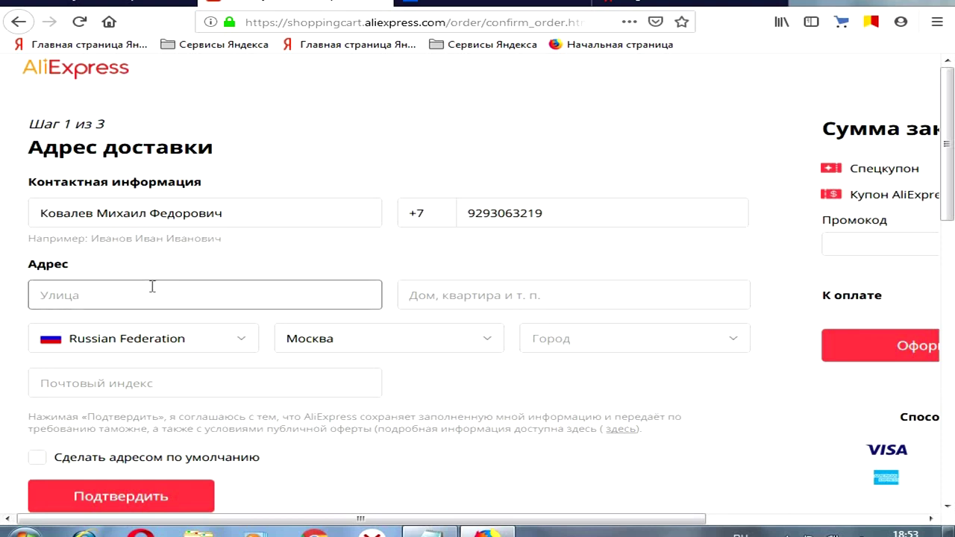
{"action": "left_click", "coordinate": [474, 294]}
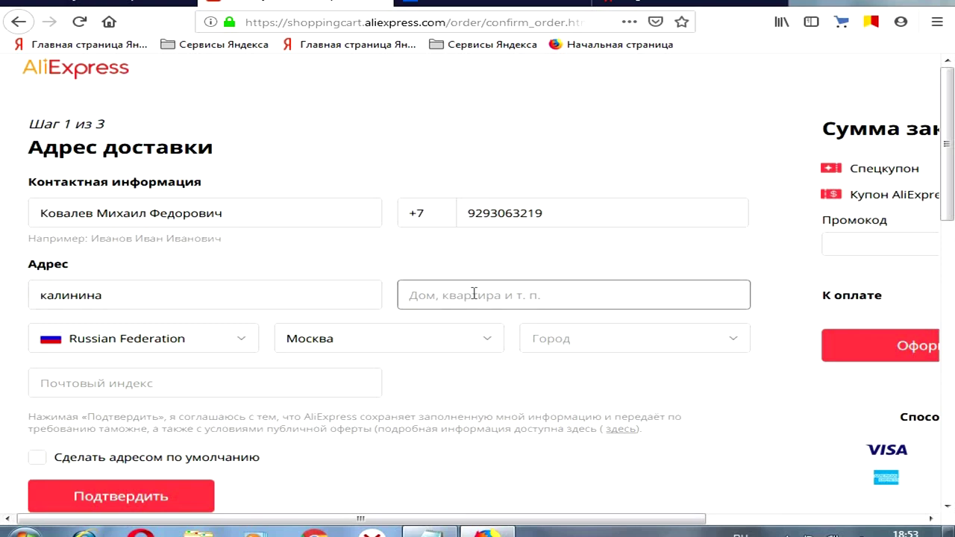
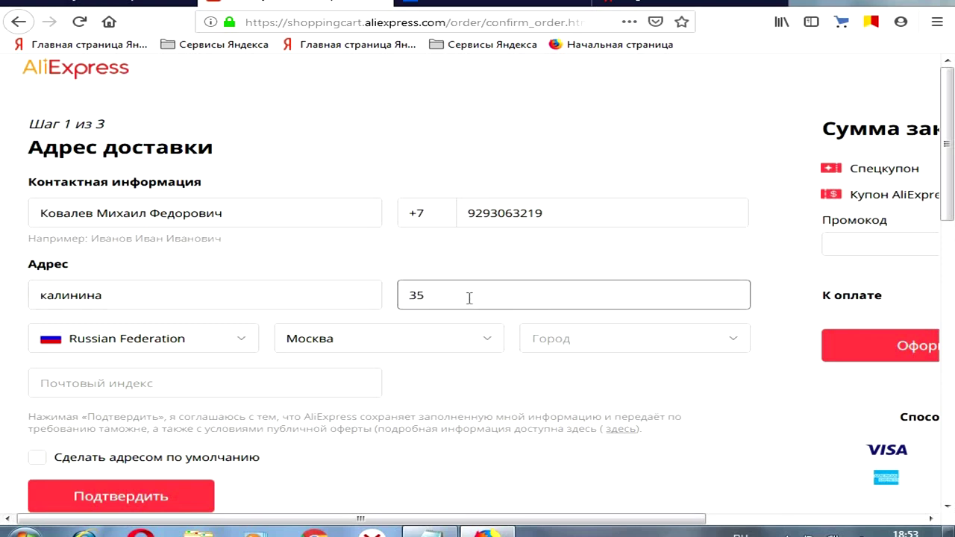